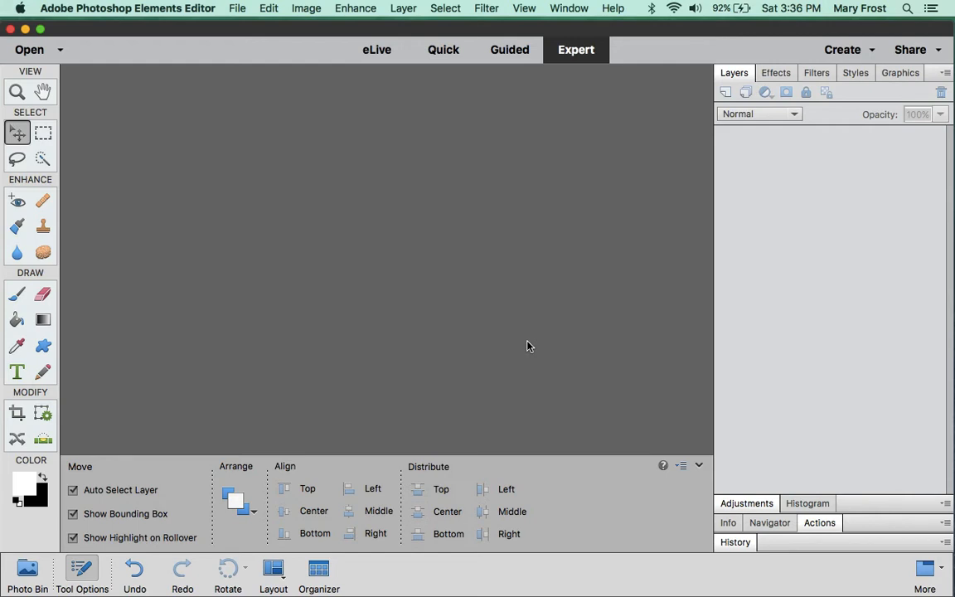
Open Light Lights2 Bright Lights3 Halos.jpg, Bright Lights3 Halos2.jpg and Bright Lights3 Halos.jpg from the Getting Rid of Halos on HDR images folder
{"action": "left_click", "coordinate": [238, 9]}
{"action": "left_click", "coordinate": [243, 42]}
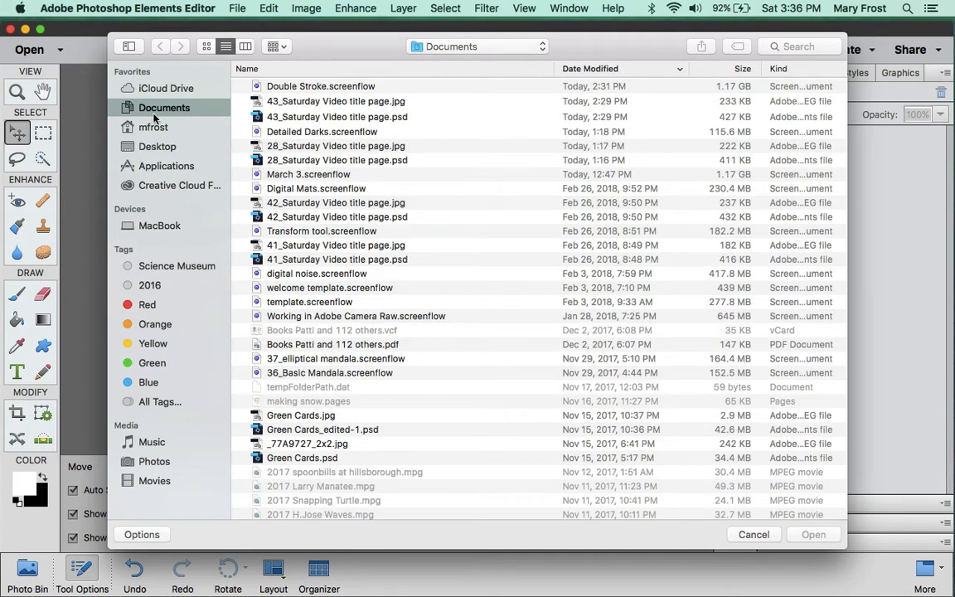
{"action": "left_click", "coordinate": [155, 149]}
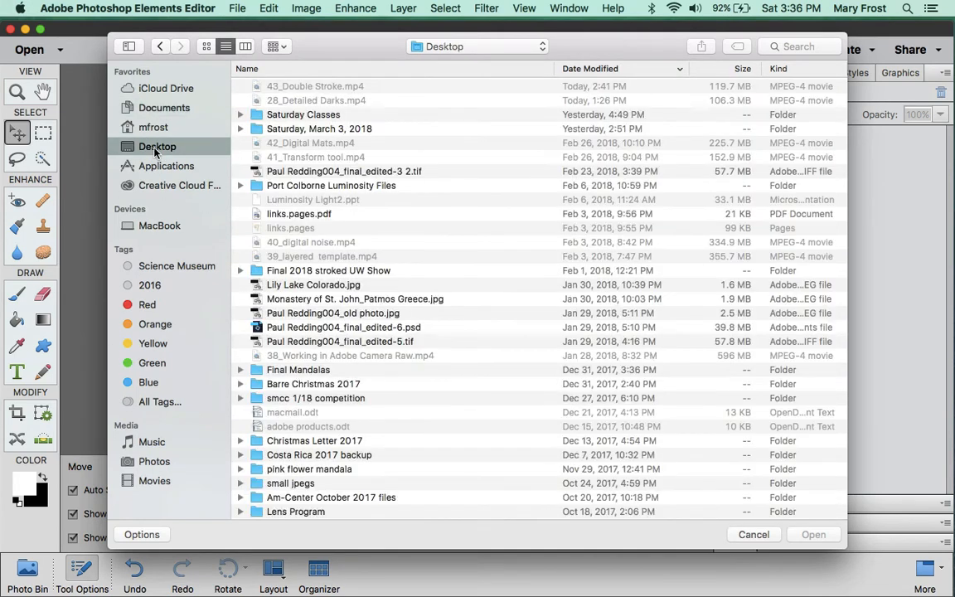
{"action": "left_click", "coordinate": [331, 129]}
{"action": "double_click", "coordinate": [331, 129]}
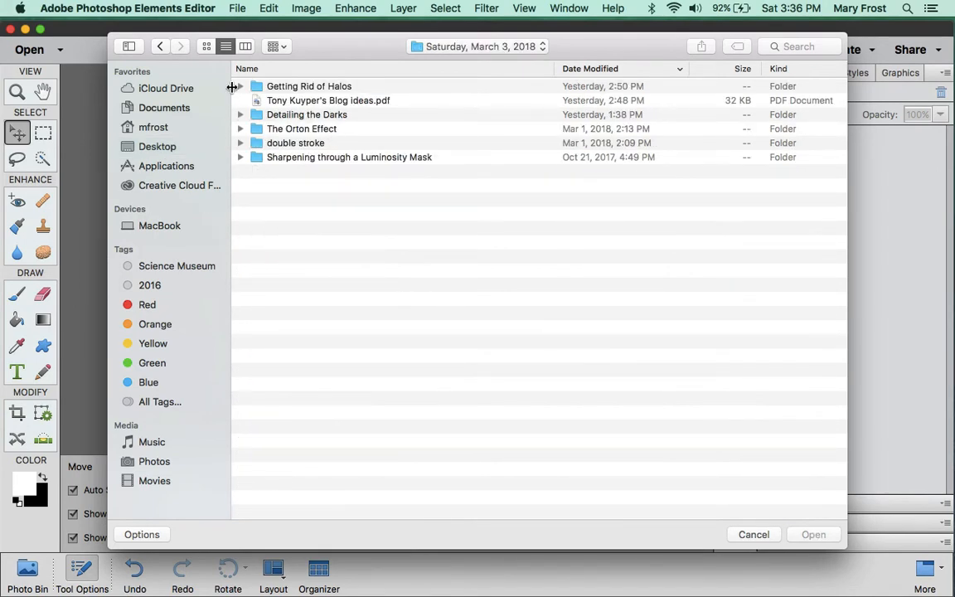
{"action": "left_click", "coordinate": [253, 87]}
{"action": "double_click", "coordinate": [253, 87]}
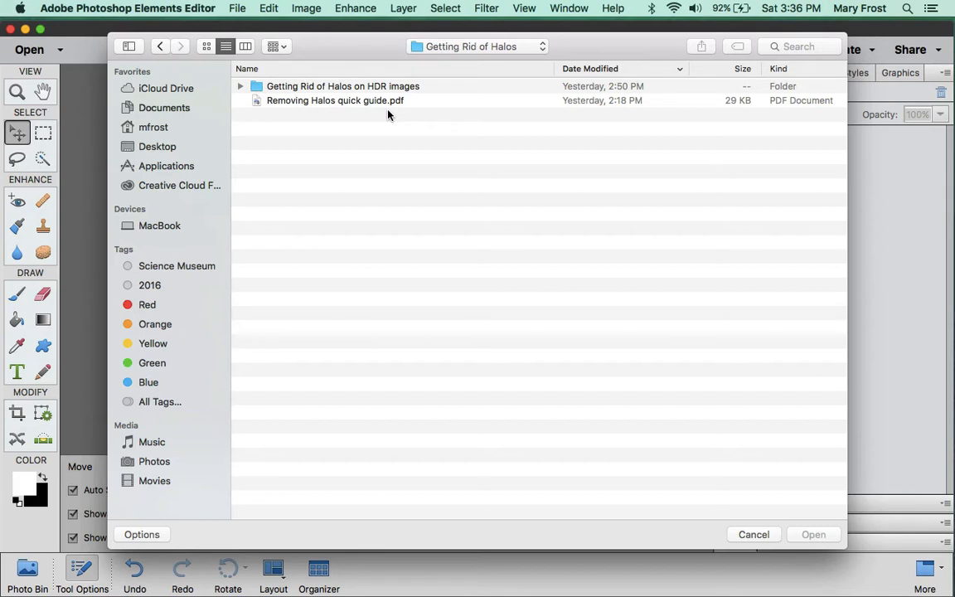
{"action": "double_click", "coordinate": [257, 88]}
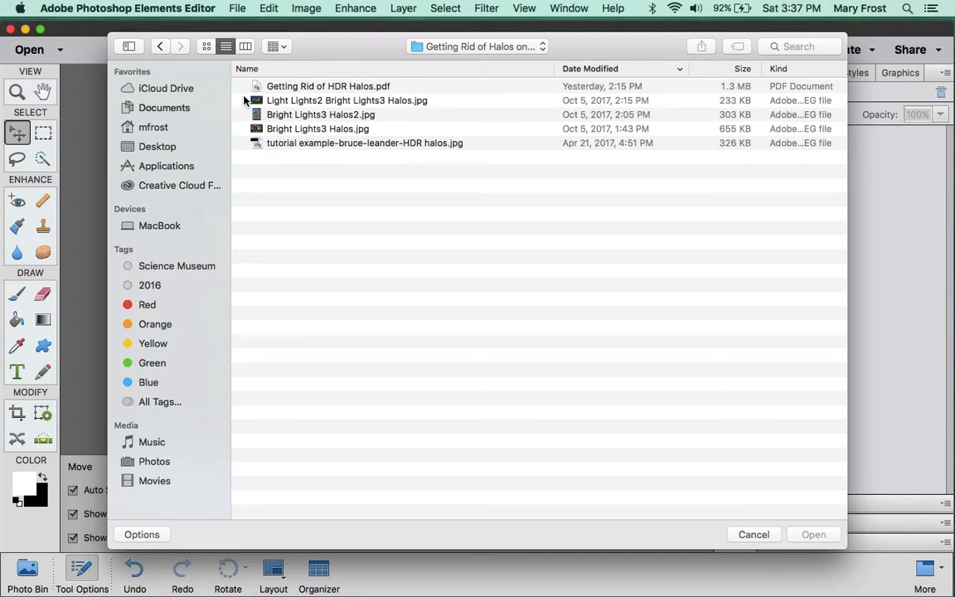
{"action": "left_click_drag", "start_coordinate": [246, 100], "coordinate": [249, 133]}
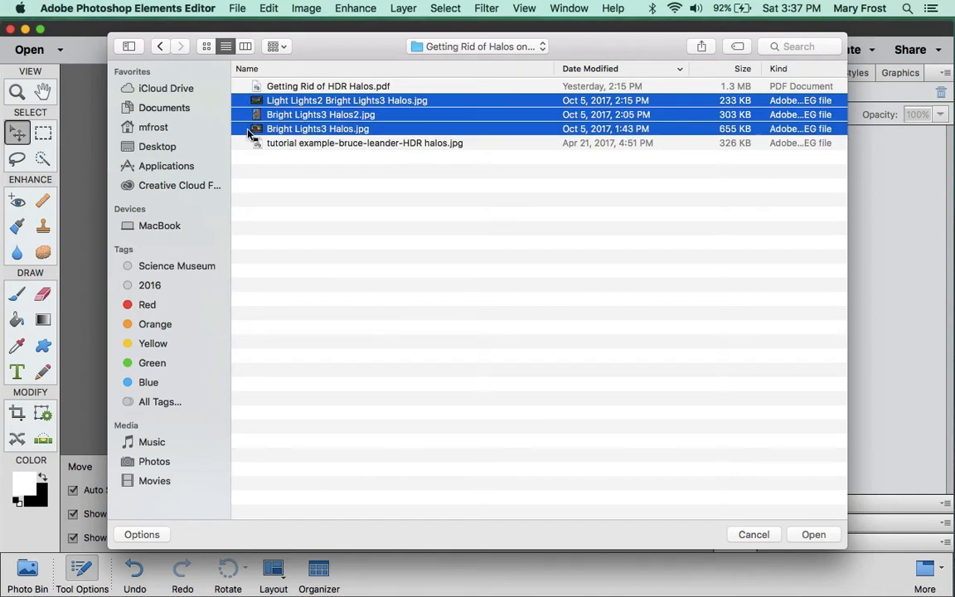
{"action": "left_click", "coordinate": [816, 535]}
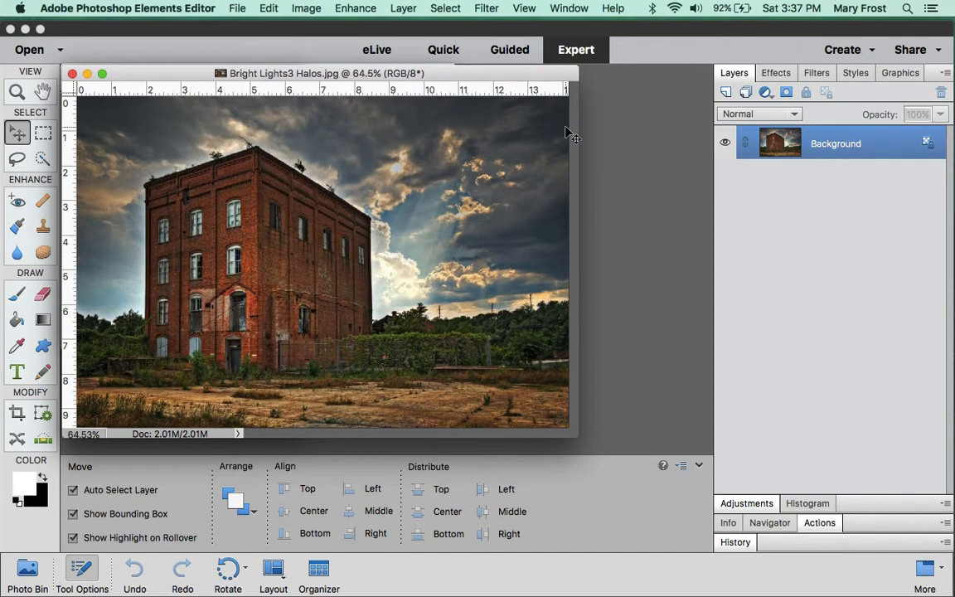
Consolidate all open image windows into tabs
{"action": "left_click", "coordinate": [557, 8]}
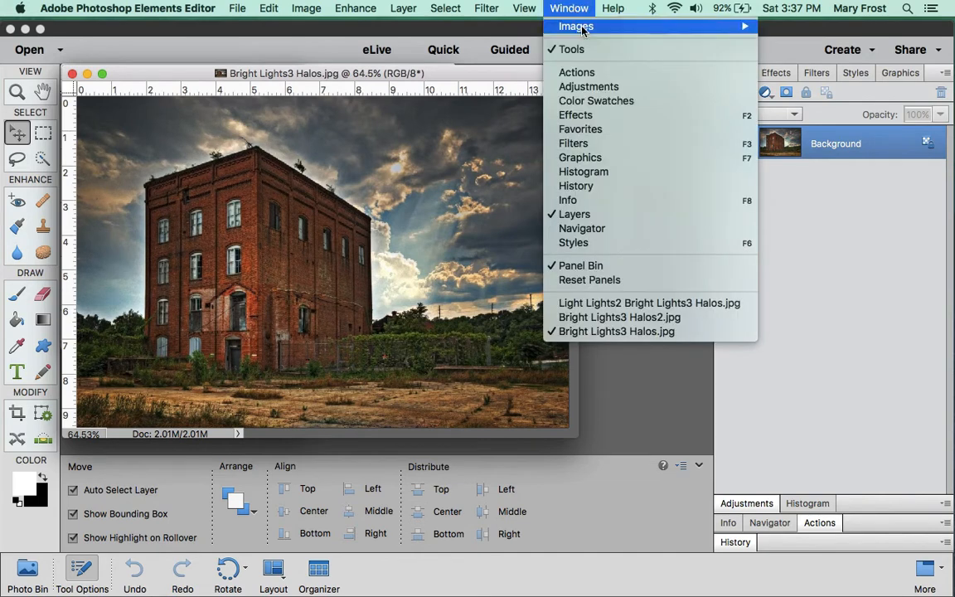
{"action": "mouse_move", "coordinate": [583, 29]}
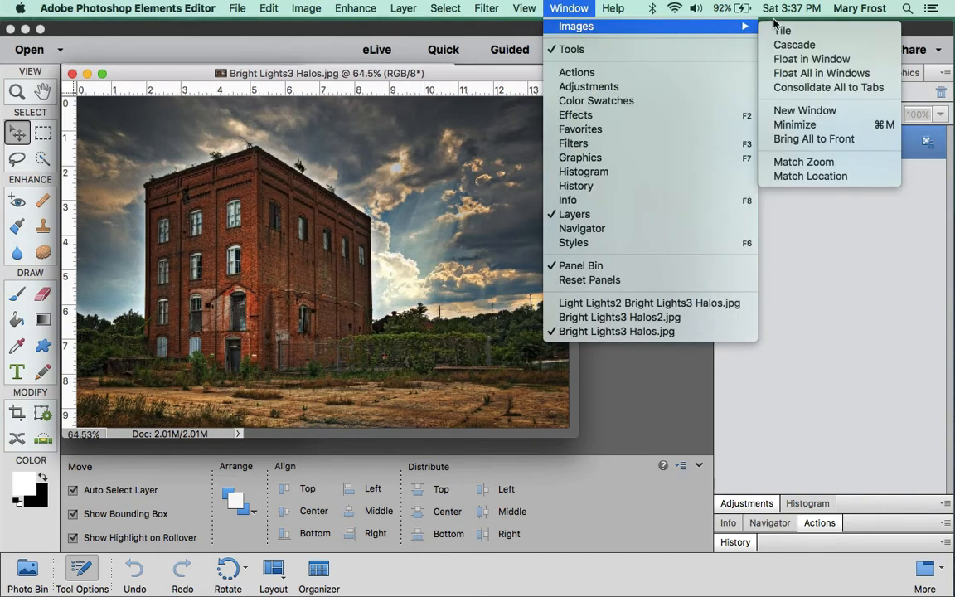
{"action": "left_click", "coordinate": [815, 88]}
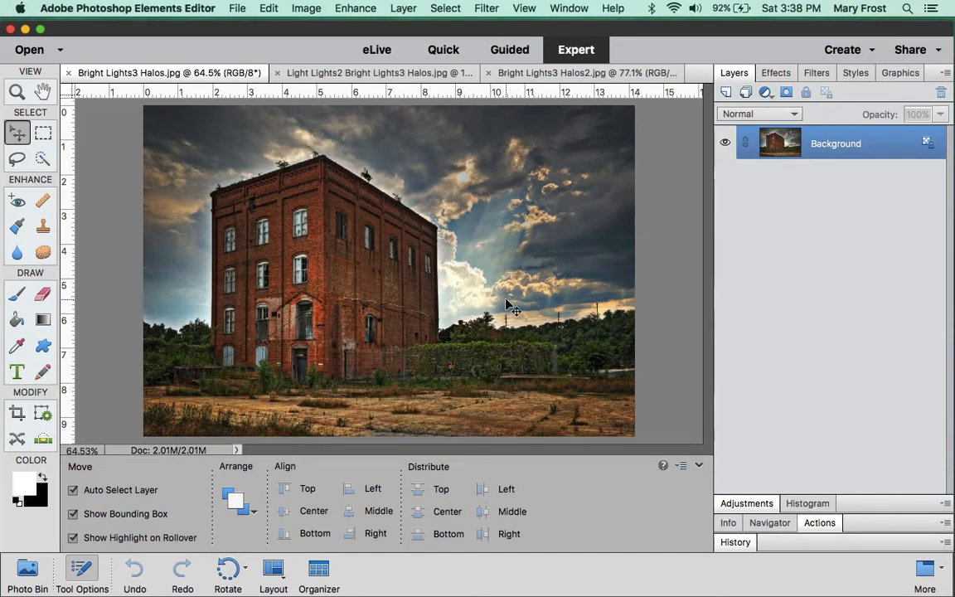
Run the TK-Levels actions Light Lights (2), Bright Lights (3) and Super Lights (4) together on Bright Lights3 Halos.jpg
{"action": "left_click", "coordinate": [830, 524]}
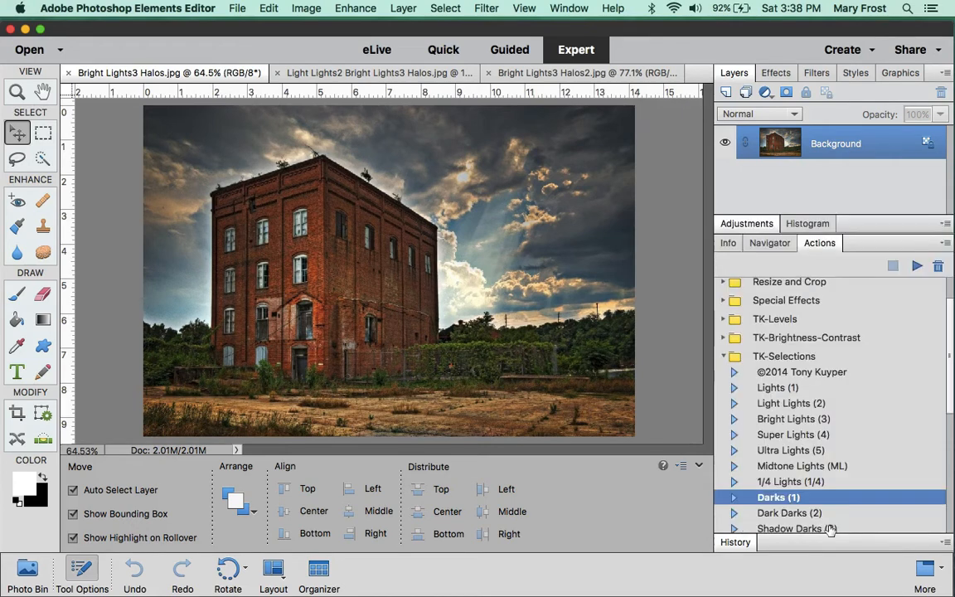
{"action": "left_click", "coordinate": [724, 320]}
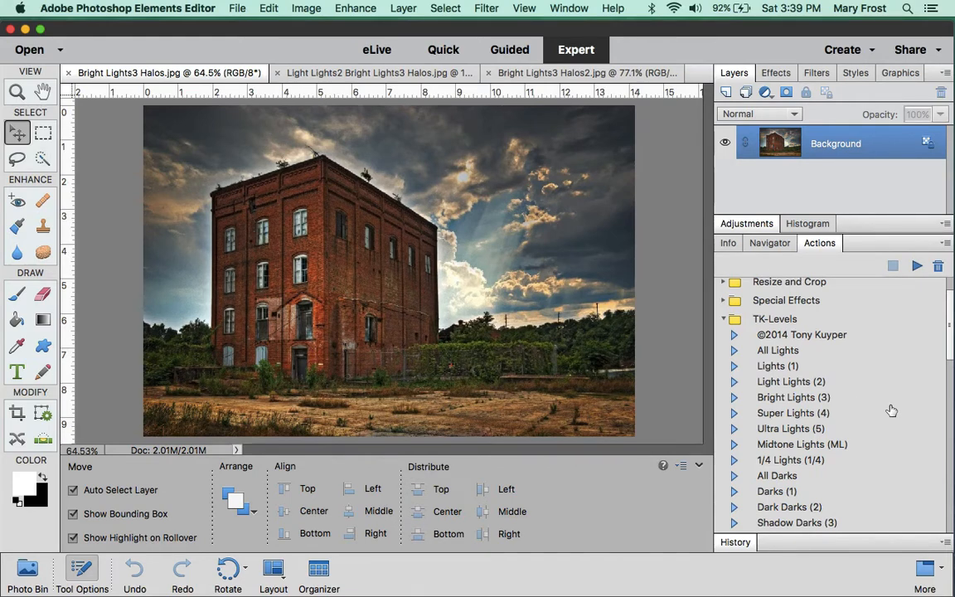
{"action": "left_click", "coordinate": [798, 384]}
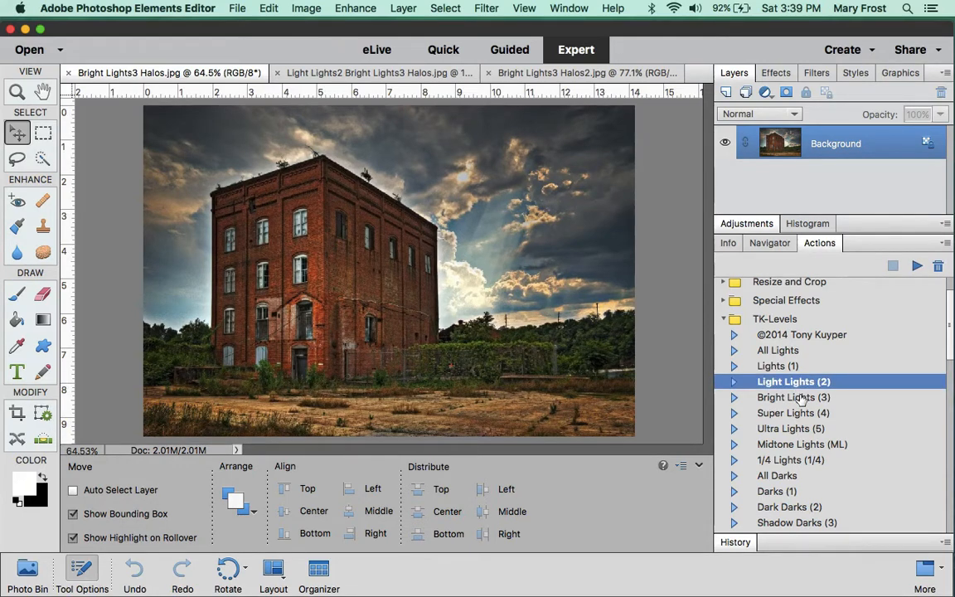
{"action": "left_click", "coordinate": [801, 399], "text": "super"}
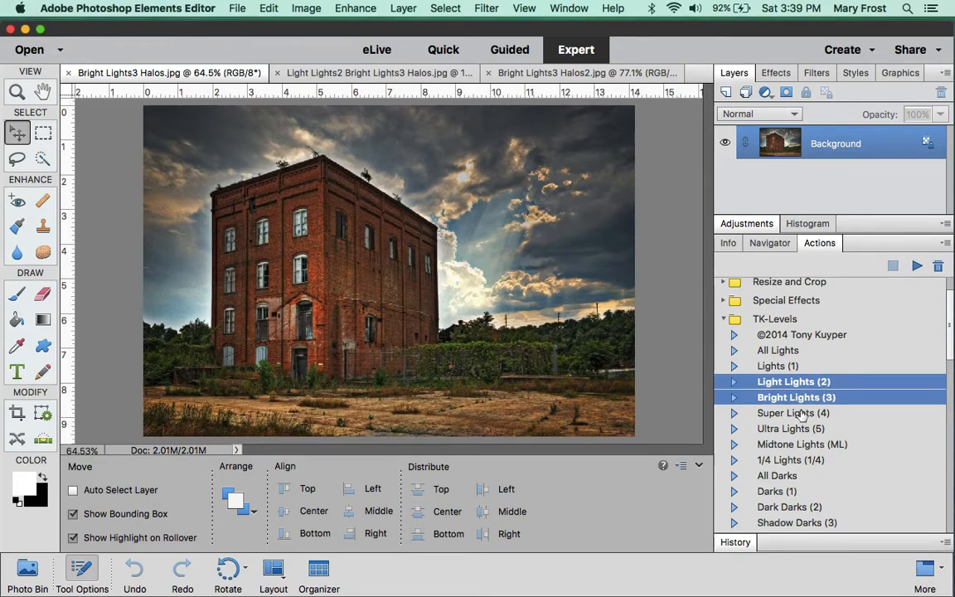
{"action": "left_click", "coordinate": [803, 414], "text": "super"}
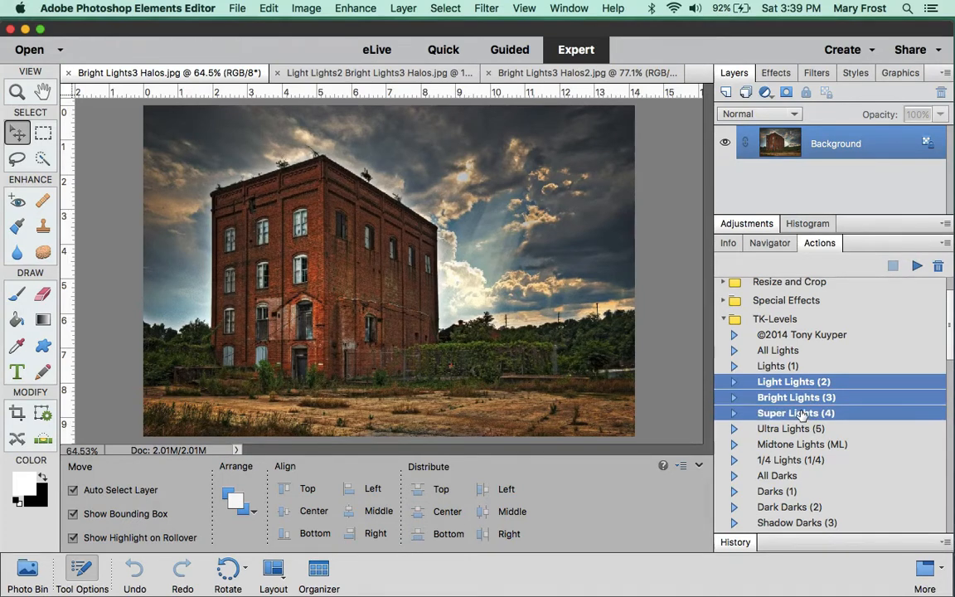
{"action": "left_click", "coordinate": [917, 267]}
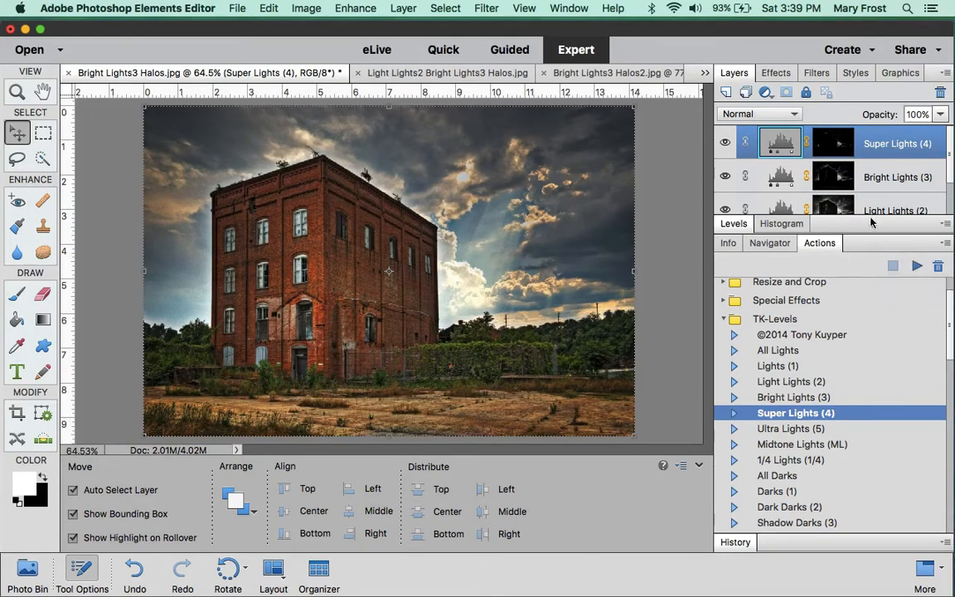
Examine the Light Lights (2), Bright Lights (3) and Super Lights (4) layer masks one at a time, returning to the image after each
{"action": "left_click", "coordinate": [870, 227]}
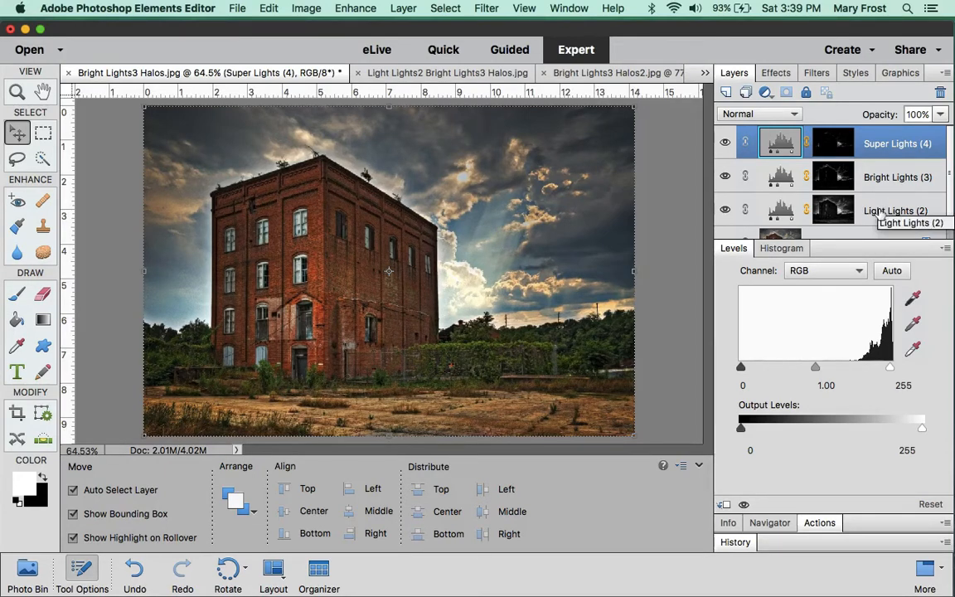
{"action": "left_click", "coordinate": [827, 212], "text": "alt"}
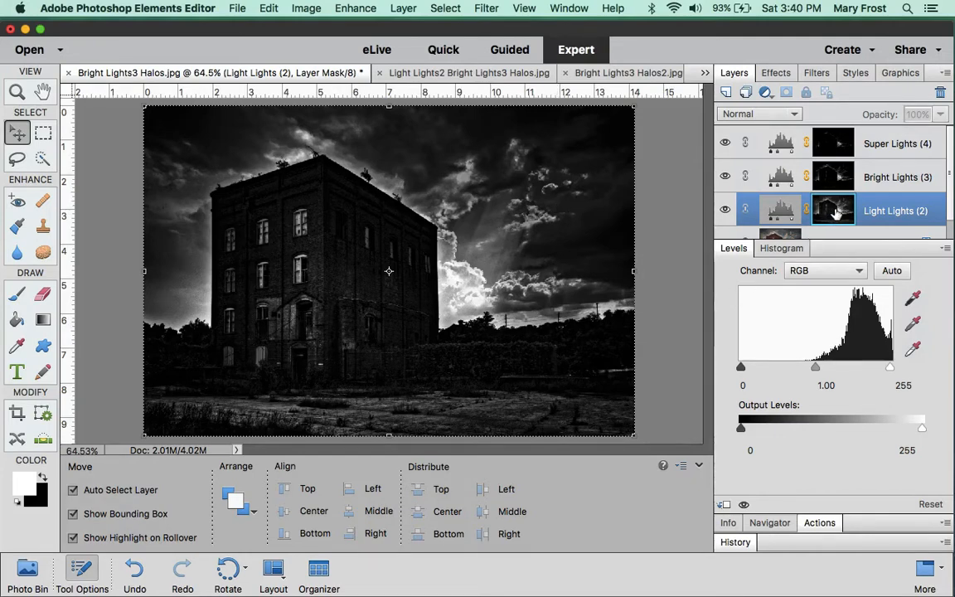
{"action": "left_click", "coordinate": [836, 214], "text": "alt"}
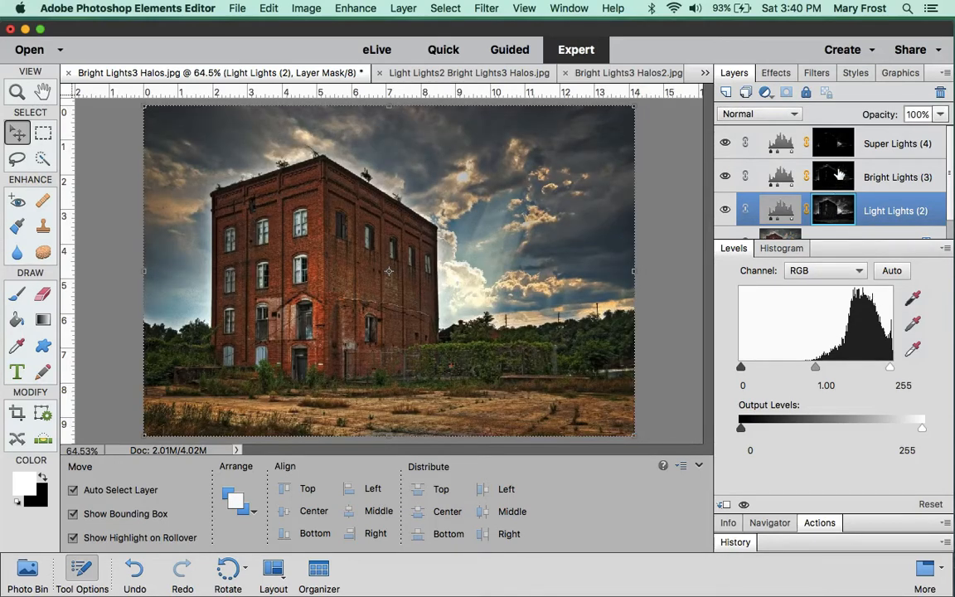
{"action": "left_click", "coordinate": [836, 177], "text": "alt"}
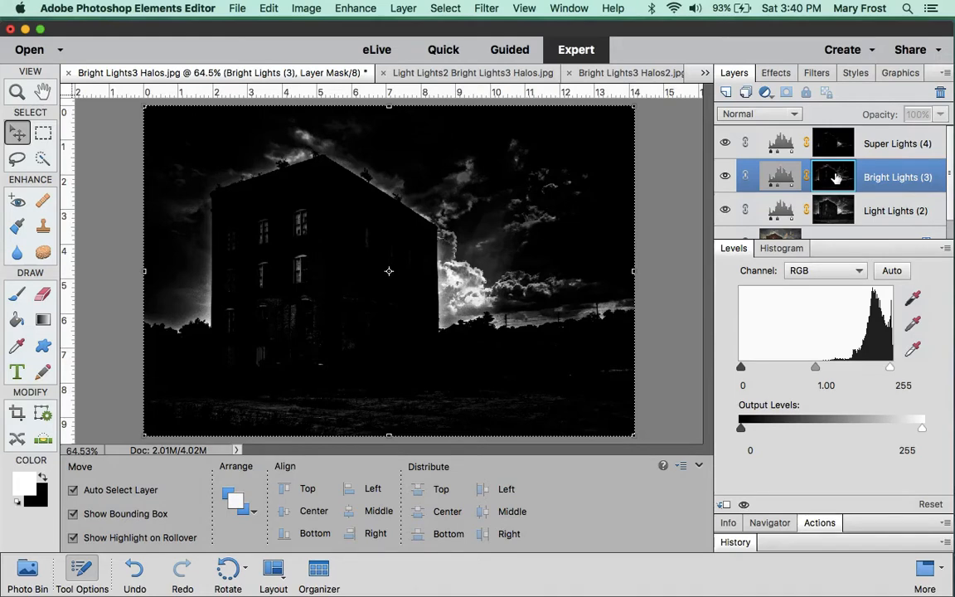
{"action": "left_click", "coordinate": [838, 177], "text": "alt"}
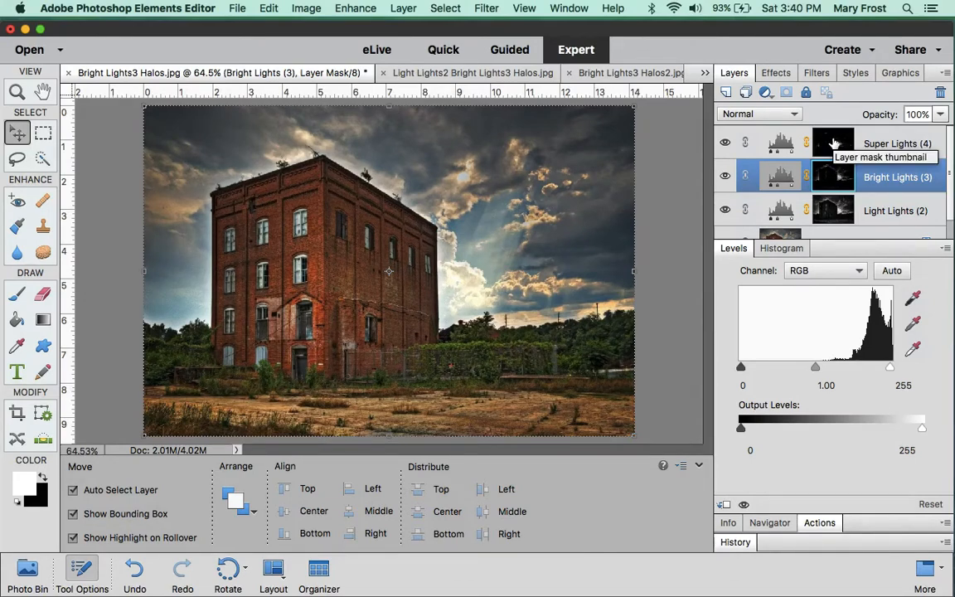
{"action": "left_click", "coordinate": [835, 143], "text": "alt"}
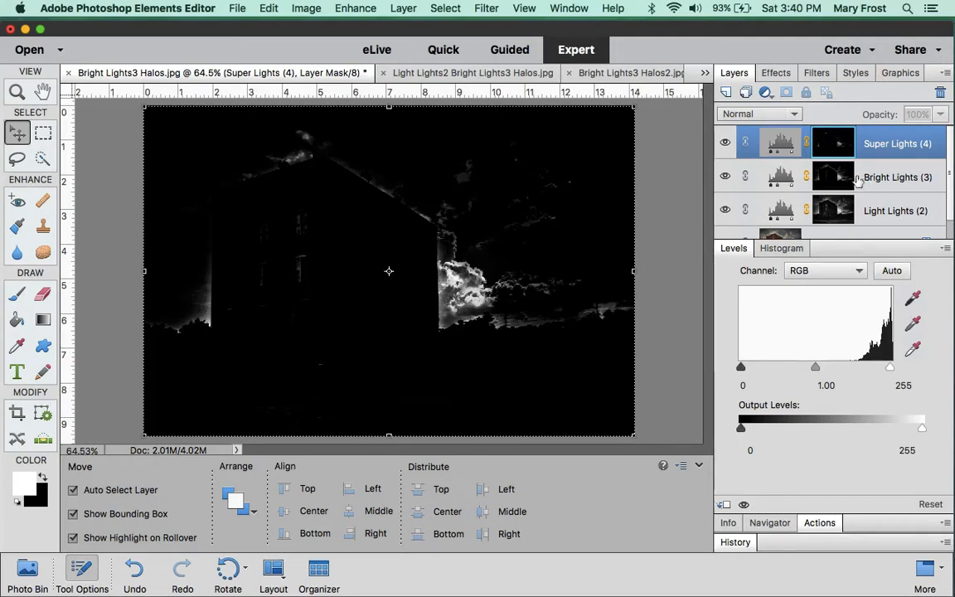
{"action": "left_click", "coordinate": [834, 149], "text": "alt"}
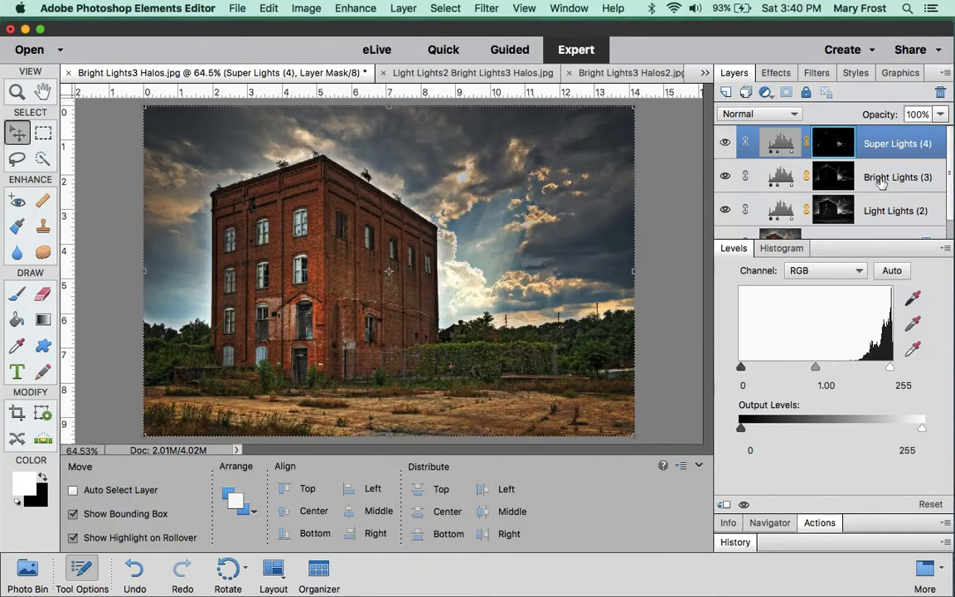
Delete the Super Lights (4), Bright Lights (3) and Light Lights (2) adjustment layers
{"action": "left_click", "coordinate": [884, 189], "text": "shift"}
{"action": "left_click", "coordinate": [880, 212], "text": "shift"}
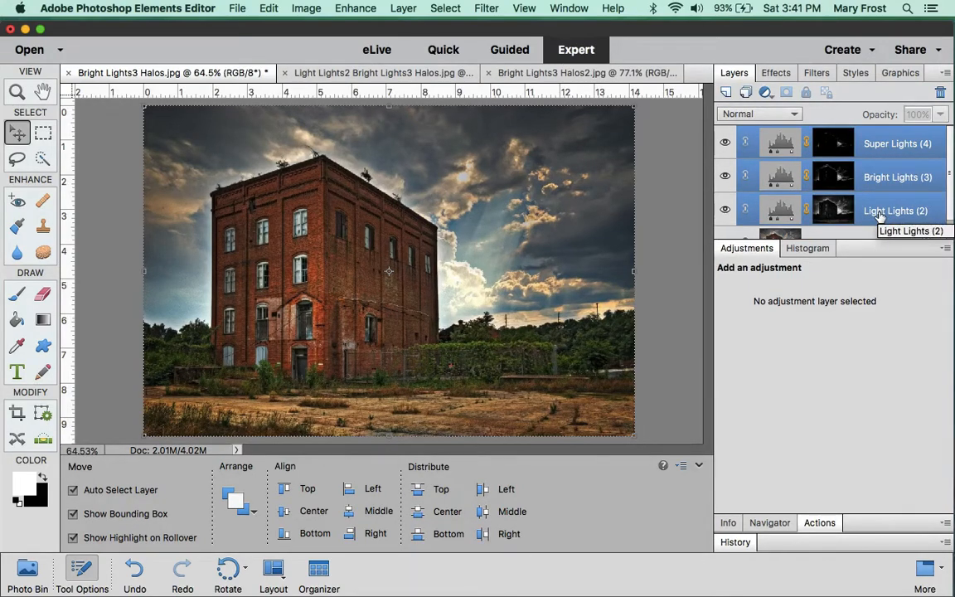
{"action": "left_click", "coordinate": [403, 8]}
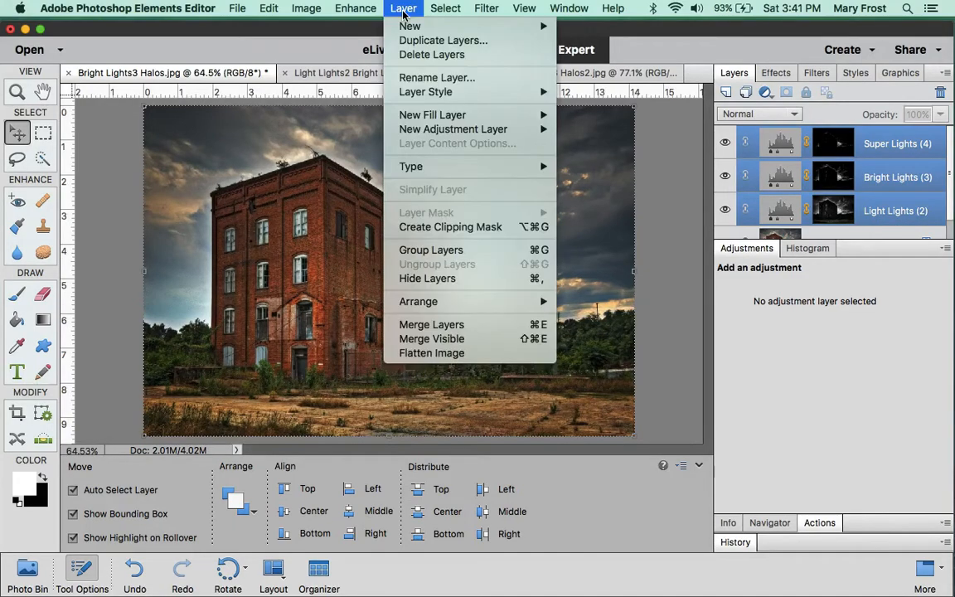
{"action": "left_click", "coordinate": [426, 55]}
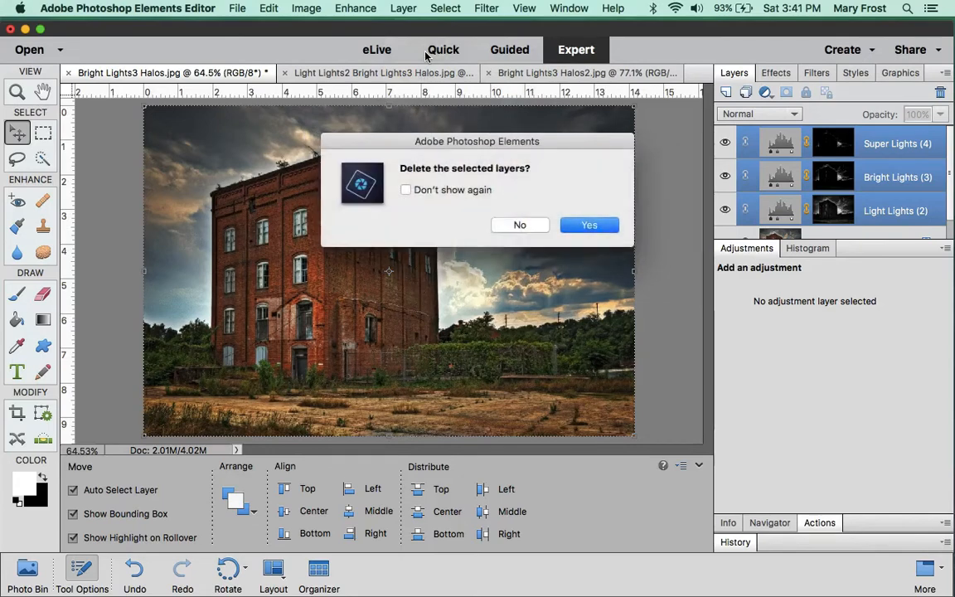
{"action": "key", "text": "Return"}
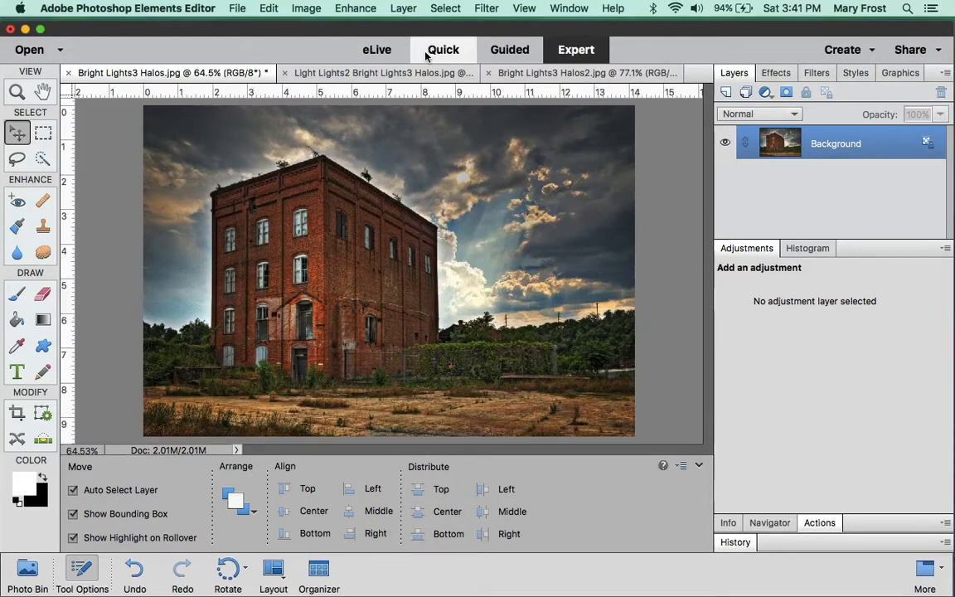
Duplicate the Background layer as Background copy and set the copy's blend mode to Multiply
{"action": "left_click", "coordinate": [403, 8]}
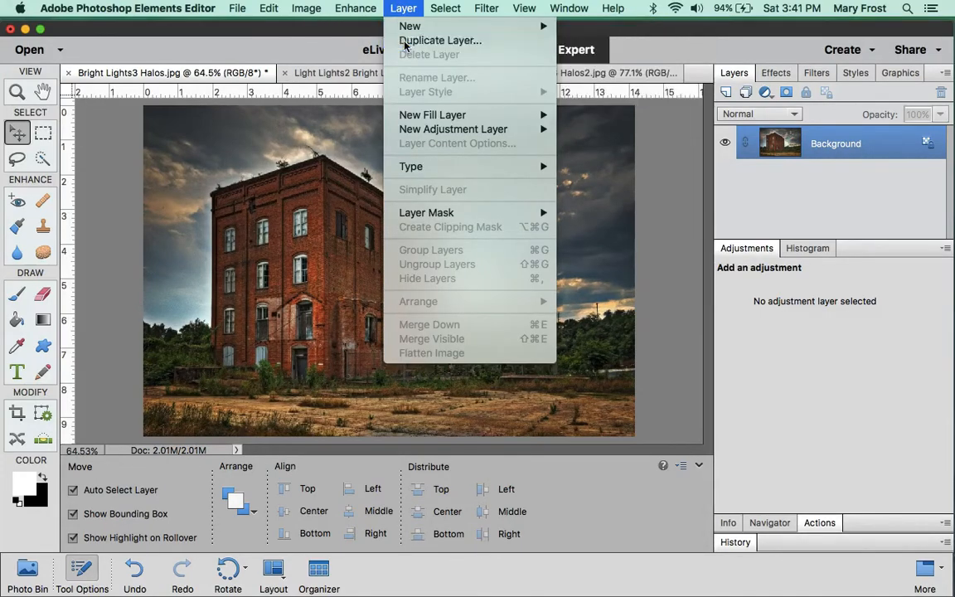
{"action": "left_click", "coordinate": [404, 42]}
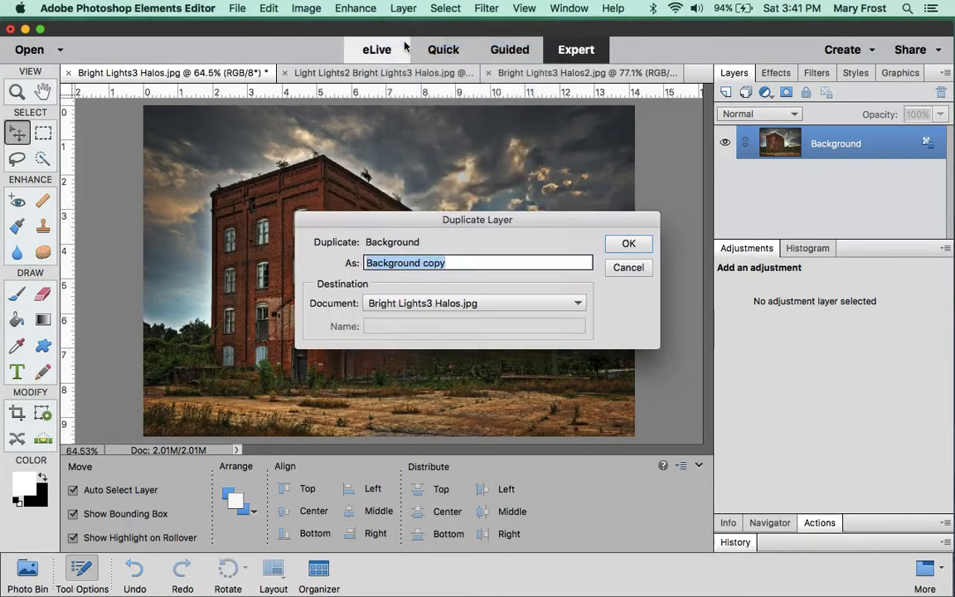
{"action": "left_click", "coordinate": [627, 244]}
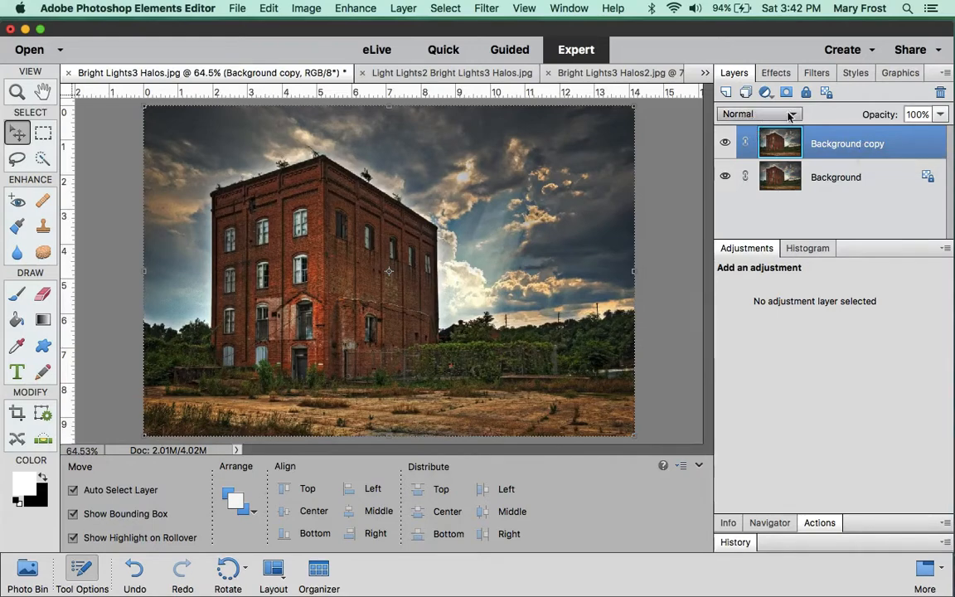
{"action": "left_click", "coordinate": [791, 116]}
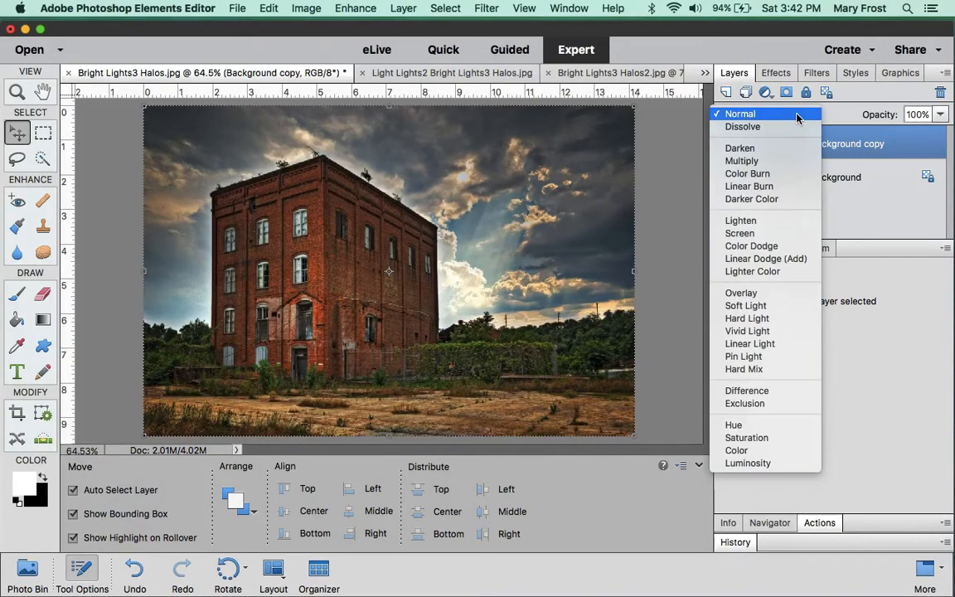
{"action": "left_click", "coordinate": [780, 162]}
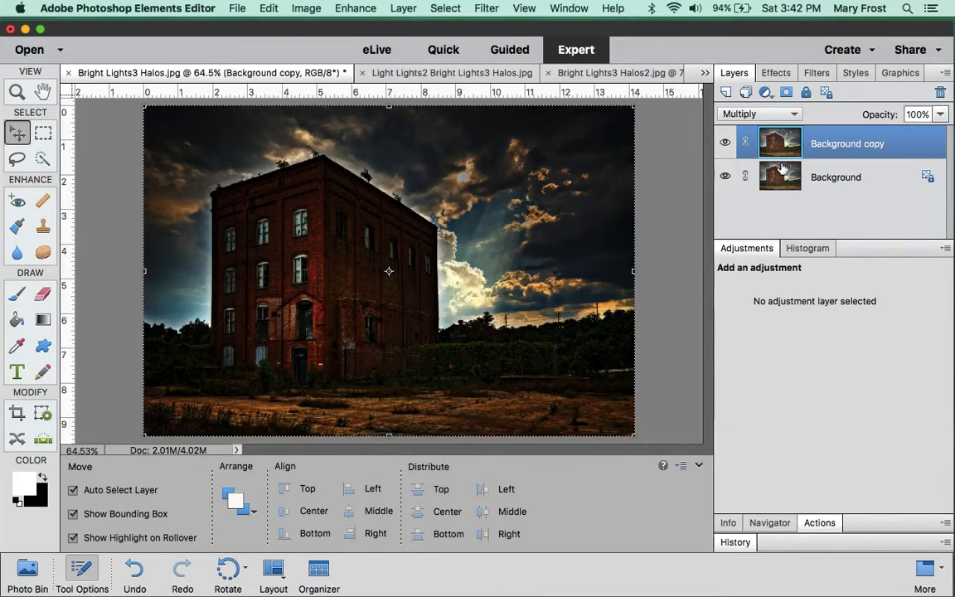
Add a layer mask to Background copy and invert it to black
{"action": "left_click", "coordinate": [786, 93]}
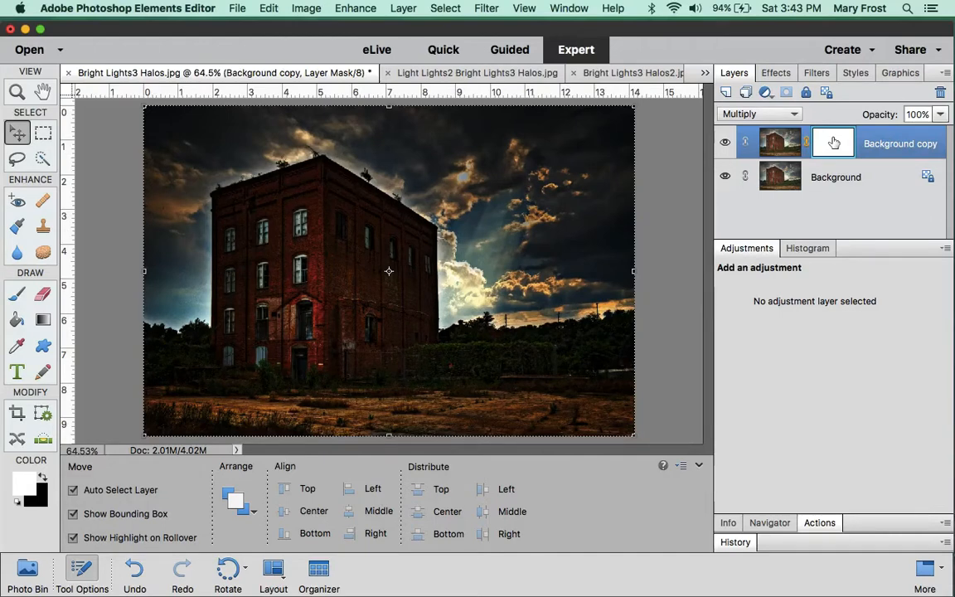
{"action": "key", "text": "super+i"}
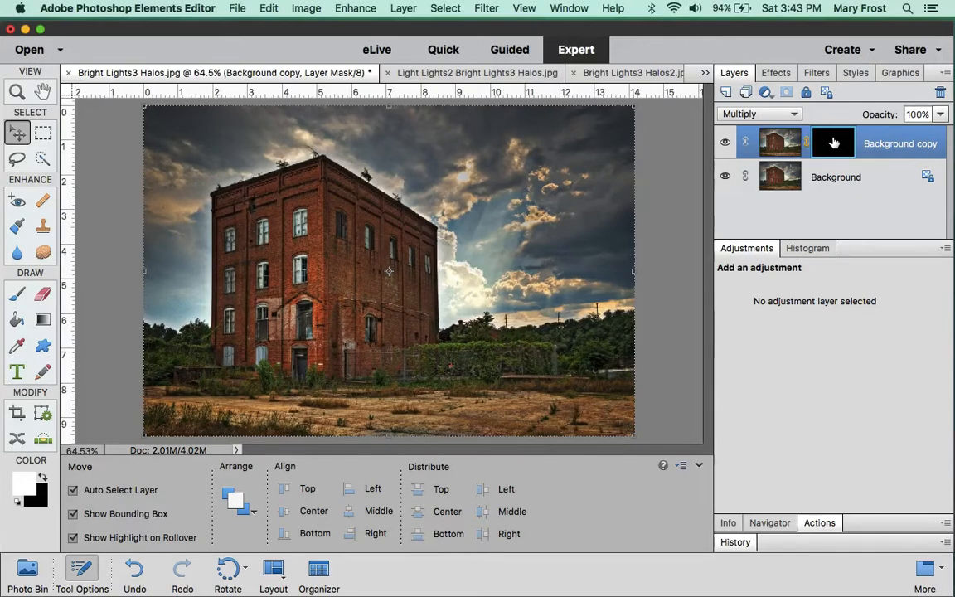
Load a selection of the bright sky areas by running the Bright Lights (3) action from the TK-Selections set
{"action": "left_click", "coordinate": [820, 523]}
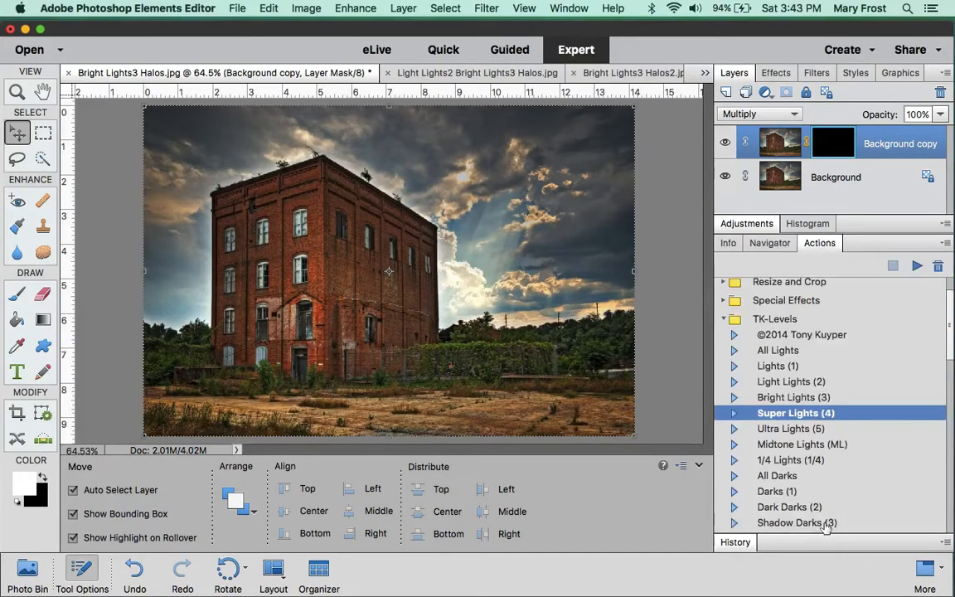
{"action": "left_click", "coordinate": [723, 322]}
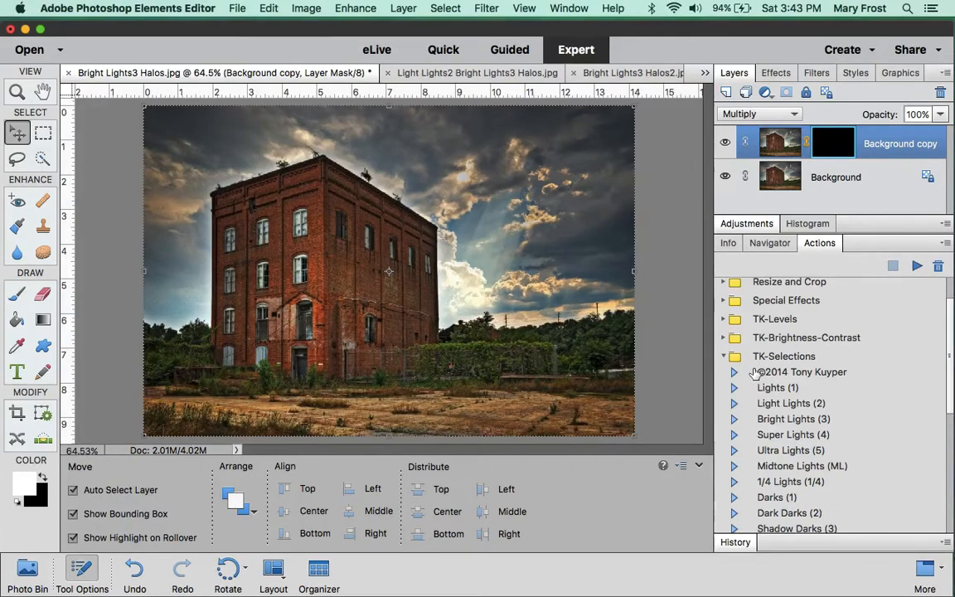
{"action": "left_click", "coordinate": [814, 420]}
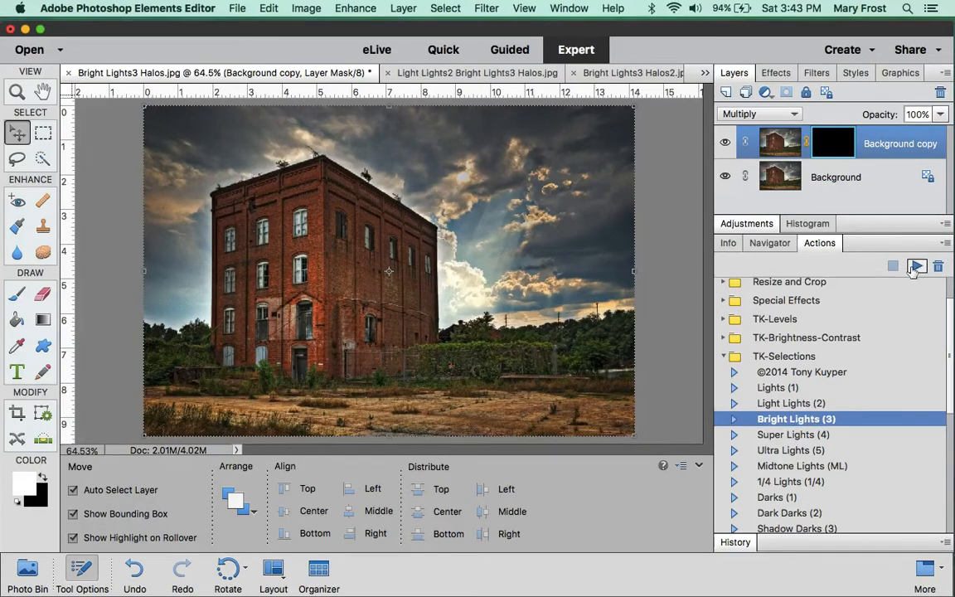
{"action": "left_click", "coordinate": [916, 267]}
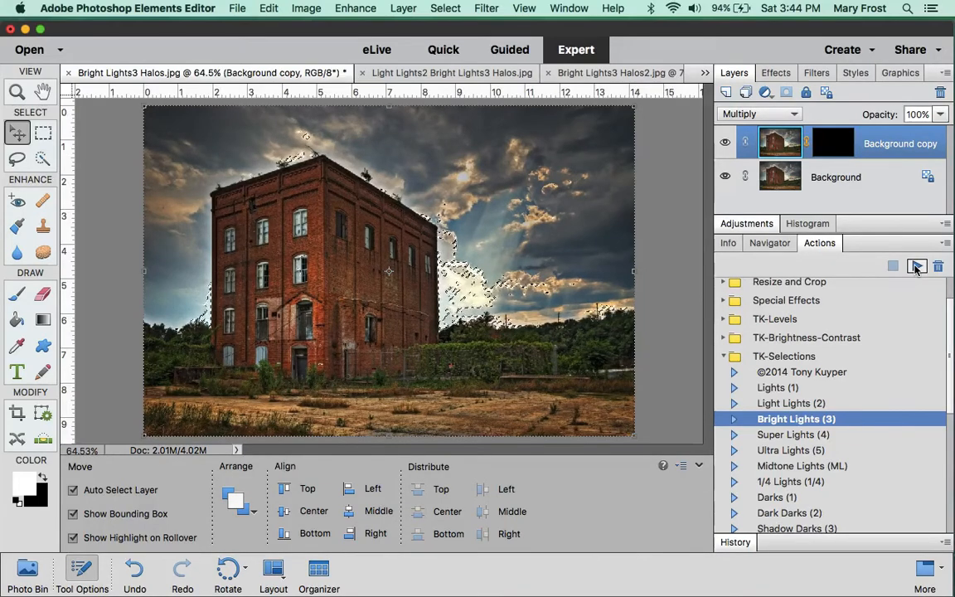
Switch the outline of the Bright Lights (3) selection off, on and off again
{"action": "key", "text": "super"}
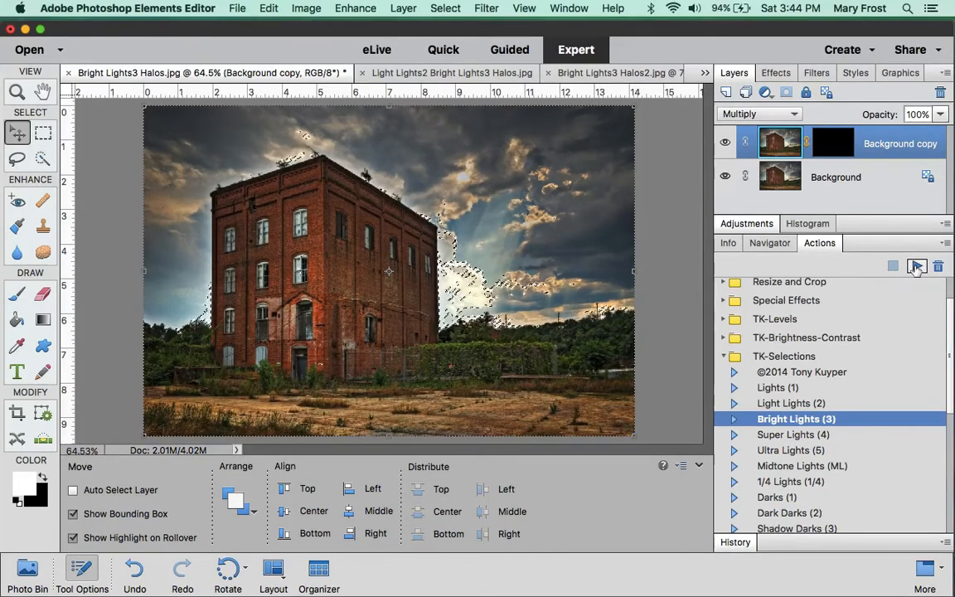
{"action": "key", "text": "super+d"}
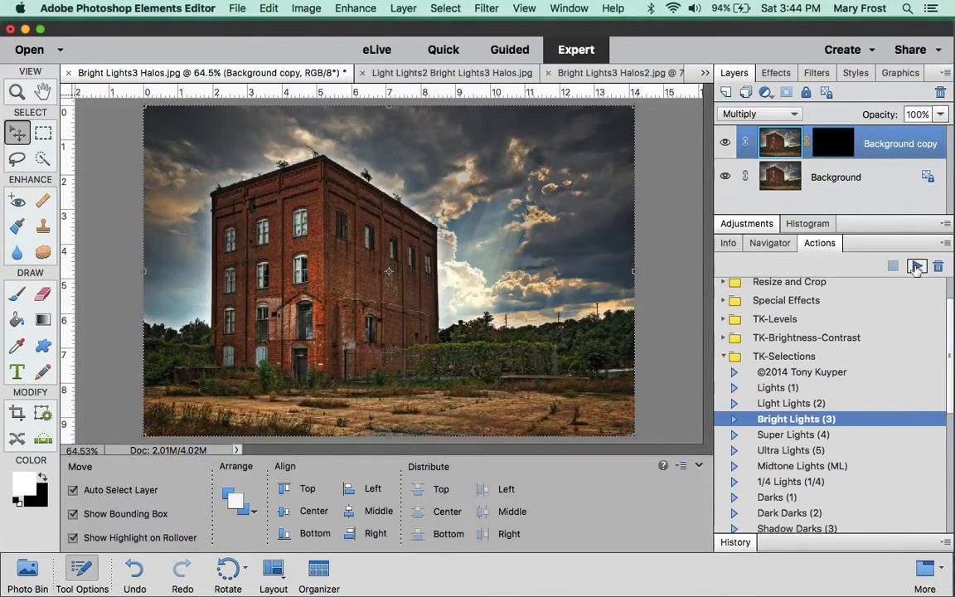
{"action": "left_click", "coordinate": [917, 266]}
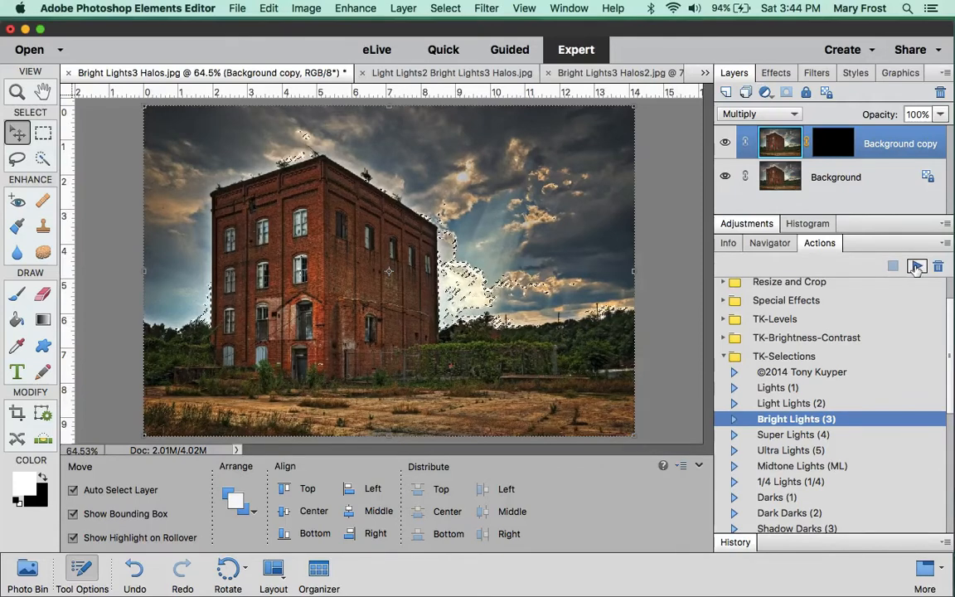
{"action": "key", "text": "super+d"}
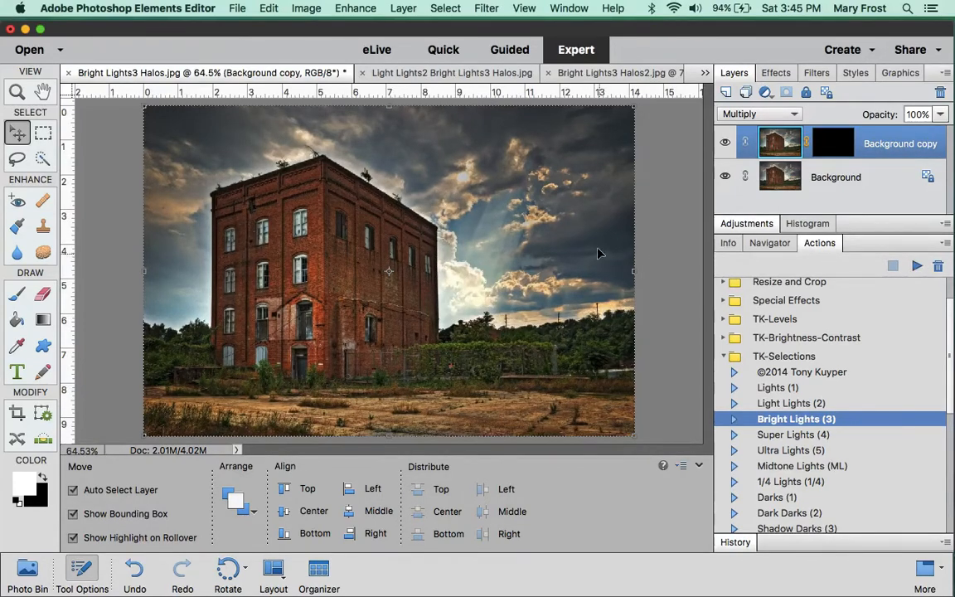
Paint the Background copy mask white over the halos and horizon with a 100 px brush at 51% opacity, hiding the selection outline, and compare before and after
{"action": "left_click", "coordinate": [16, 293]}
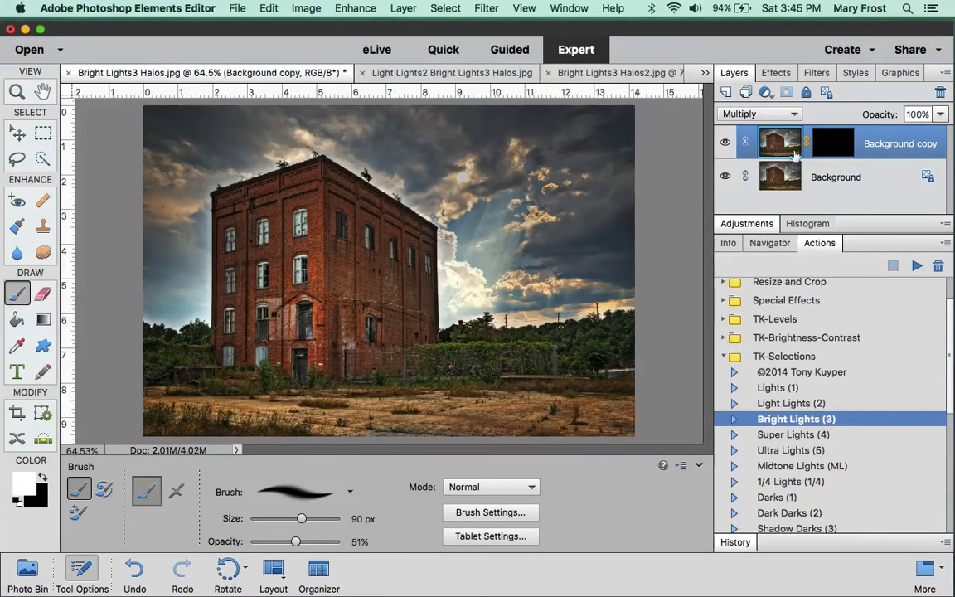
{"action": "left_click", "coordinate": [835, 143]}
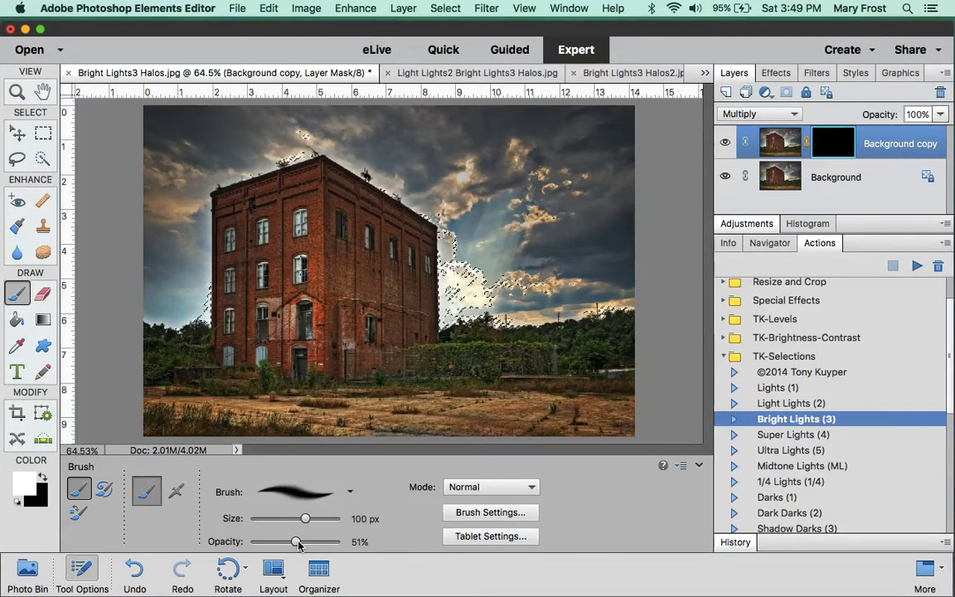
{"action": "key", "text": "super+h"}
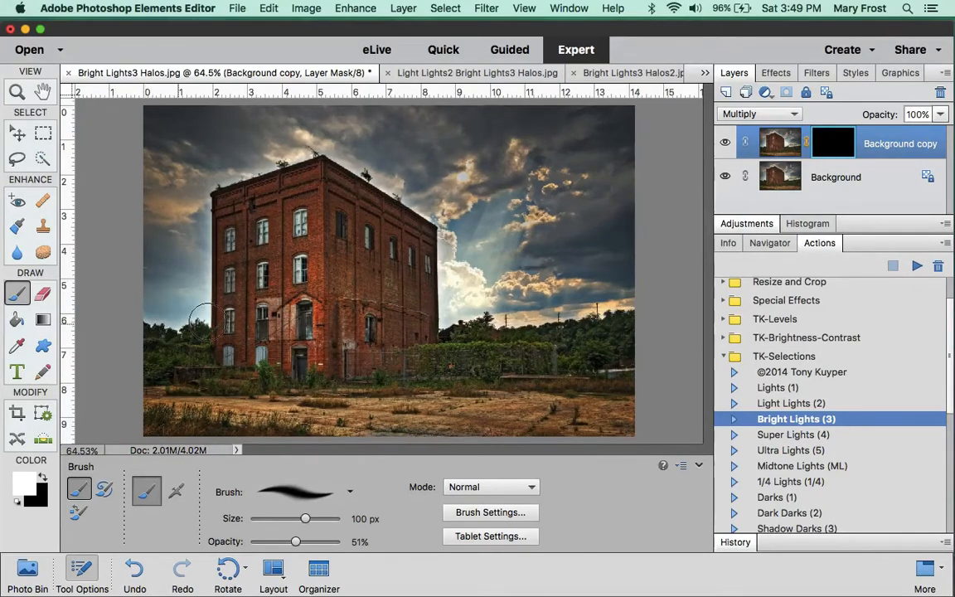
{"action": "mouse_move", "coordinate": [206, 318]}
{"action": "left_mouse_down"}
{"action": "mouse_move", "coordinate": [193, 248]}
{"action": "mouse_move", "coordinate": [199, 193]}
{"action": "mouse_move", "coordinate": [290, 156]}
{"action": "mouse_move", "coordinate": [330, 164]}
{"action": "mouse_move", "coordinate": [419, 212]}
{"action": "mouse_move", "coordinate": [436, 253]}
{"action": "mouse_move", "coordinate": [435, 313]}
{"action": "left_mouse_up"}
{"action": "mouse_move", "coordinate": [137, 324]}
{"action": "left_mouse_down"}
{"action": "mouse_move", "coordinate": [183, 294]}
{"action": "mouse_move", "coordinate": [190, 250]}
{"action": "mouse_move", "coordinate": [218, 277]}
{"action": "left_mouse_up"}
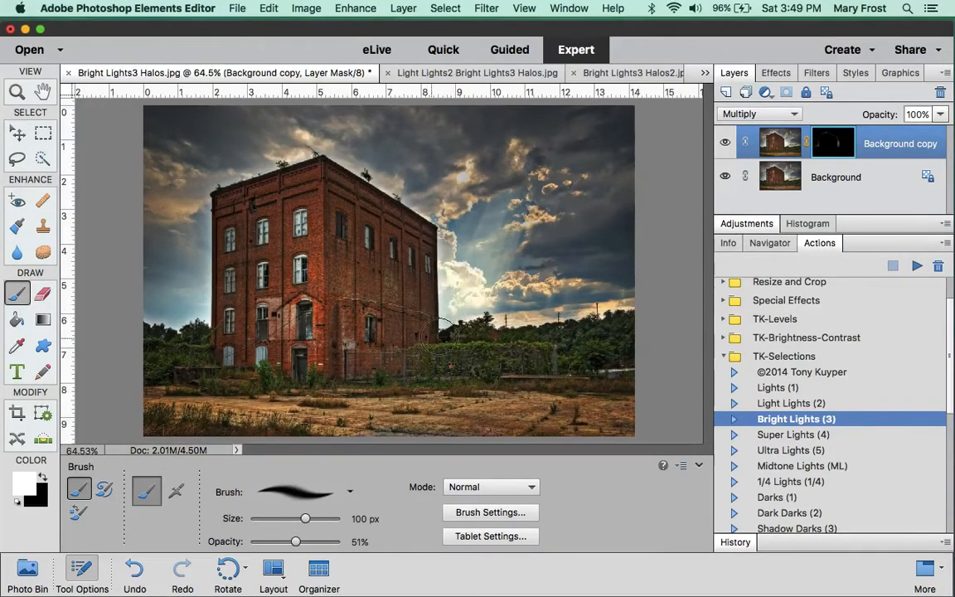
{"action": "left_click_drag", "start_coordinate": [596, 327], "coordinate": [627, 321]}
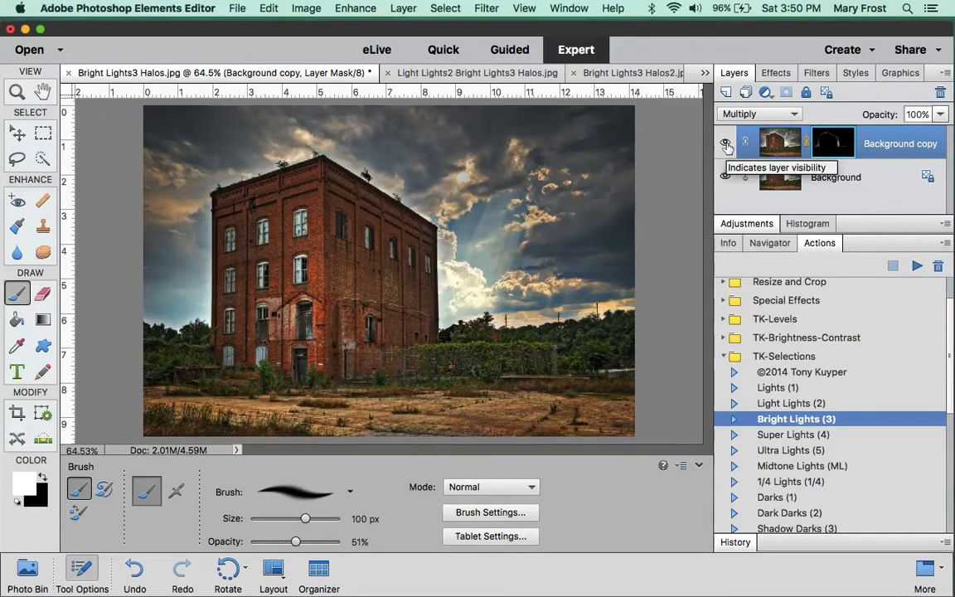
{"action": "left_click", "coordinate": [726, 145]}
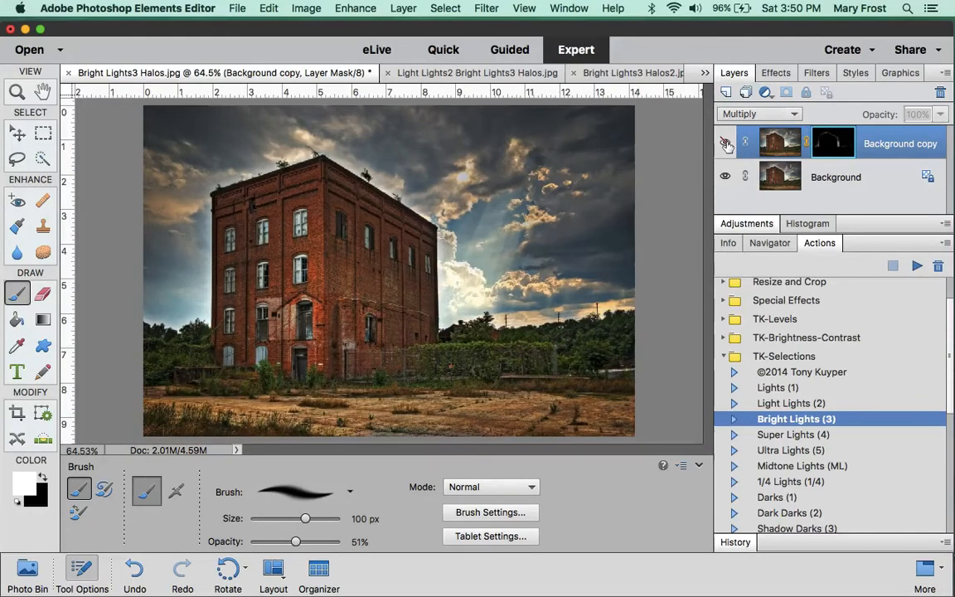
{"action": "left_click", "coordinate": [726, 145]}
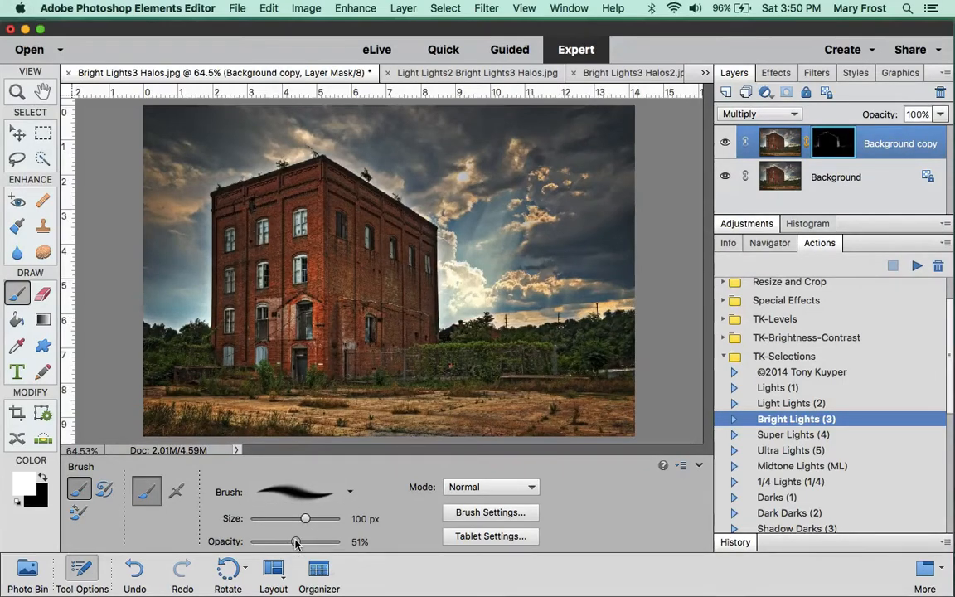
Paint the halos on the Background copy mask again at 100% brush opacity and compare with the layer hidden
{"action": "left_click_drag", "start_coordinate": [296, 542], "coordinate": [340, 543]}
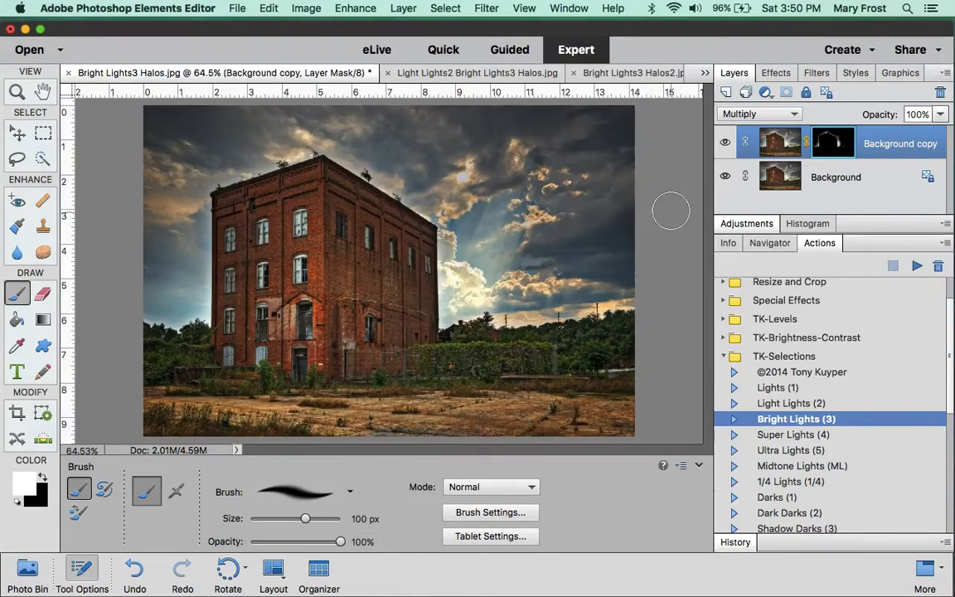
{"action": "left_click", "coordinate": [725, 144]}
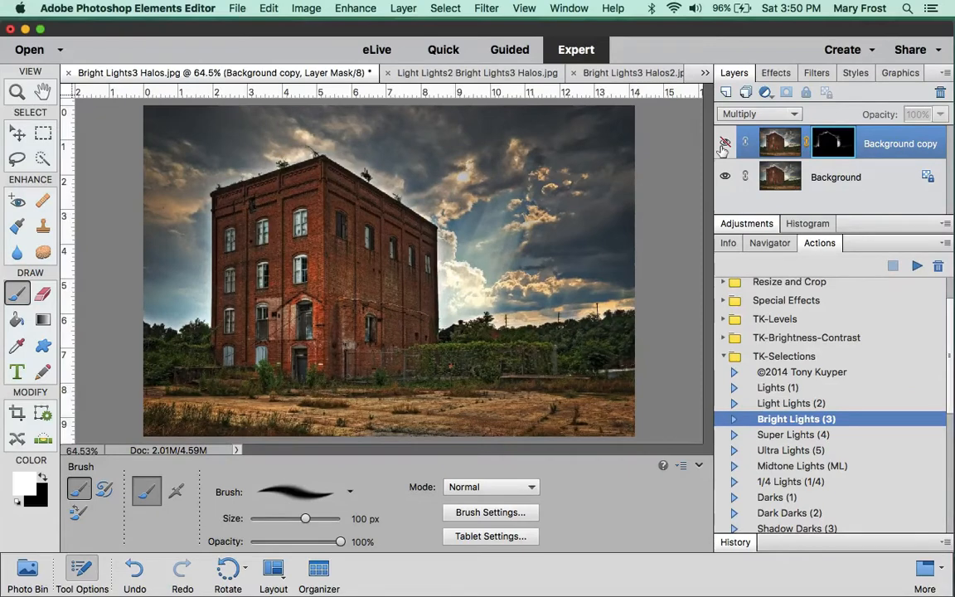
{"action": "left_click", "coordinate": [725, 144]}
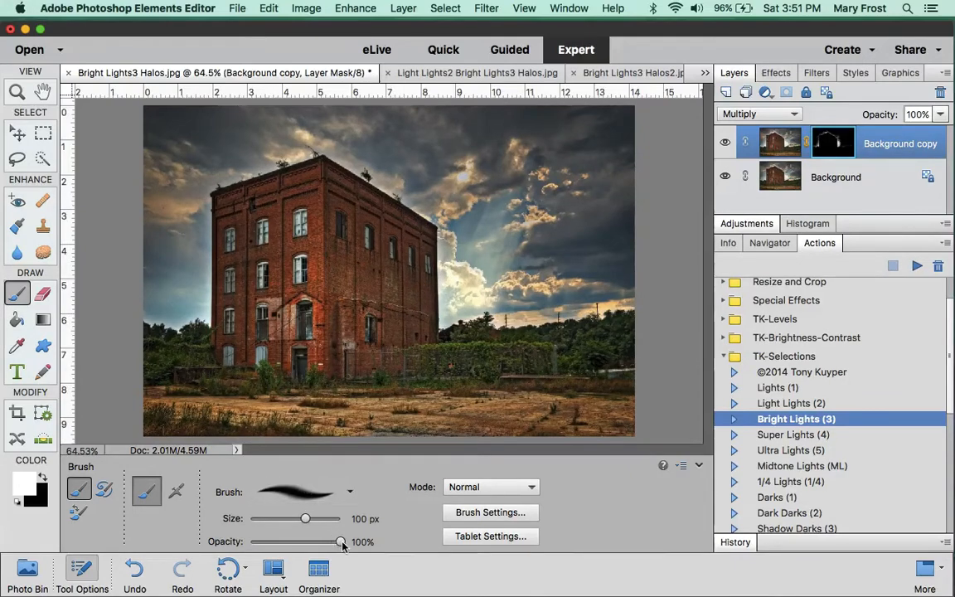
Lower the brush opacity to 55%, paint the mask over the bright clouds beside the building, and compare with the layer hidden
{"action": "left_click_drag", "start_coordinate": [342, 544], "coordinate": [299, 543]}
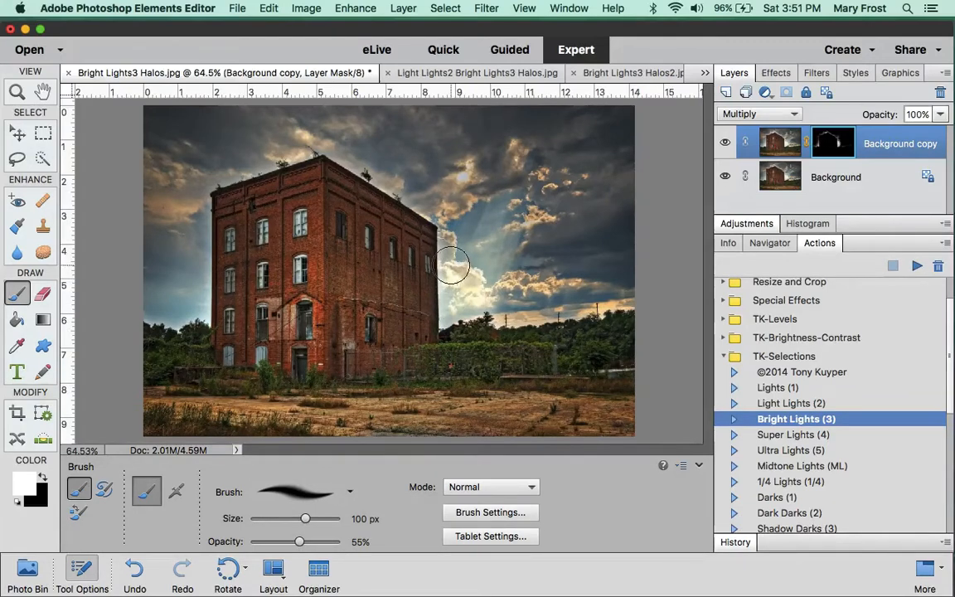
{"action": "mouse_move", "coordinate": [452, 265]}
{"action": "left_mouse_down"}
{"action": "mouse_move", "coordinate": [473, 295]}
{"action": "mouse_move", "coordinate": [455, 307]}
{"action": "mouse_move", "coordinate": [451, 270]}
{"action": "mouse_move", "coordinate": [464, 255]}
{"action": "mouse_move", "coordinate": [491, 280]}
{"action": "mouse_move", "coordinate": [460, 311]}
{"action": "mouse_move", "coordinate": [468, 283]}
{"action": "mouse_move", "coordinate": [458, 269]}
{"action": "mouse_move", "coordinate": [476, 290]}
{"action": "mouse_move", "coordinate": [482, 283]}
{"action": "mouse_move", "coordinate": [459, 267]}
{"action": "mouse_move", "coordinate": [455, 310]}
{"action": "mouse_move", "coordinate": [476, 288]}
{"action": "mouse_move", "coordinate": [452, 265]}
{"action": "mouse_move", "coordinate": [456, 304]}
{"action": "mouse_move", "coordinate": [476, 280]}
{"action": "mouse_move", "coordinate": [473, 316]}
{"action": "mouse_move", "coordinate": [484, 278]}
{"action": "mouse_move", "coordinate": [466, 261]}
{"action": "mouse_move", "coordinate": [458, 310]}
{"action": "mouse_move", "coordinate": [475, 294]}
{"action": "mouse_move", "coordinate": [469, 281]}
{"action": "mouse_move", "coordinate": [532, 346]}
{"action": "mouse_move", "coordinate": [604, 329]}
{"action": "mouse_move", "coordinate": [613, 299]}
{"action": "left_mouse_up"}
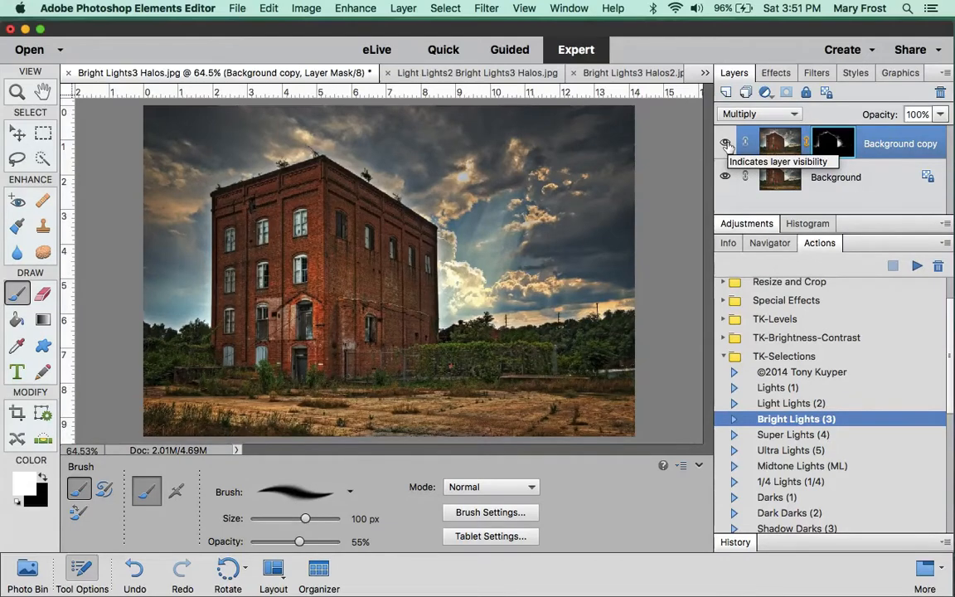
{"action": "left_click", "coordinate": [726, 143]}
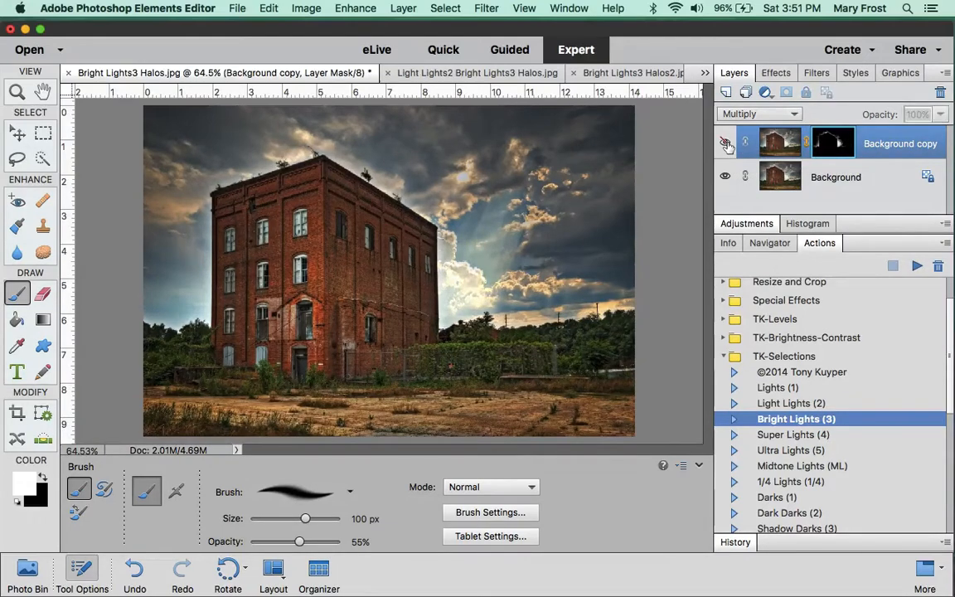
{"action": "left_click", "coordinate": [726, 143]}
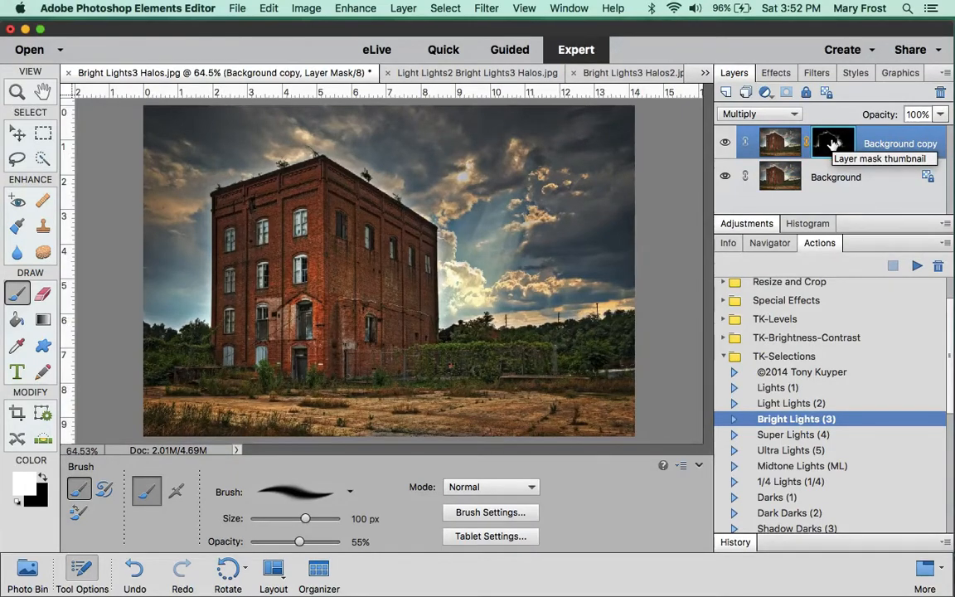
Examine the Background copy mask on its own, return to the image, and briefly show the selection outline
{"action": "left_click", "coordinate": [834, 145], "text": "alt"}
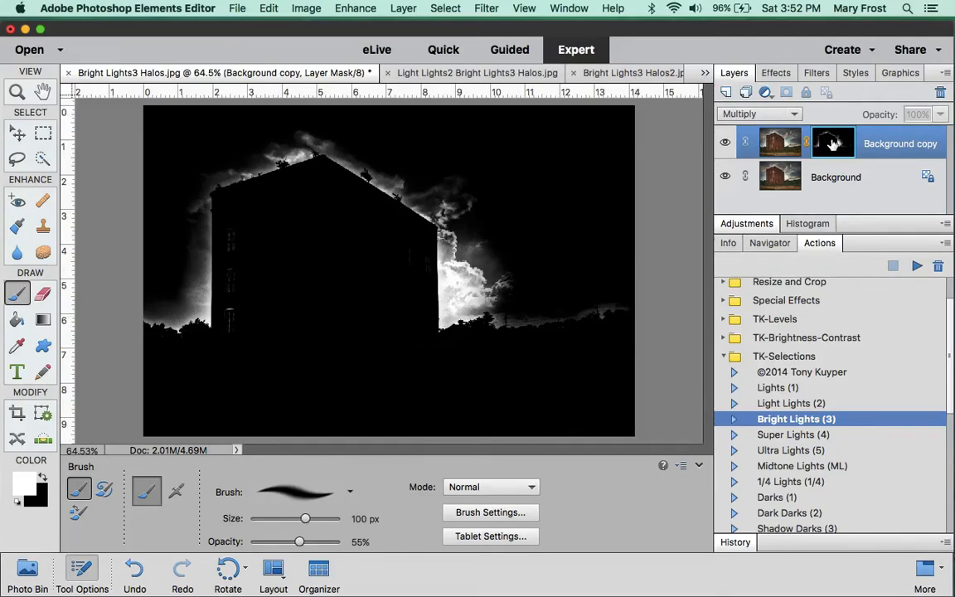
{"action": "left_click", "coordinate": [833, 143], "text": "alt"}
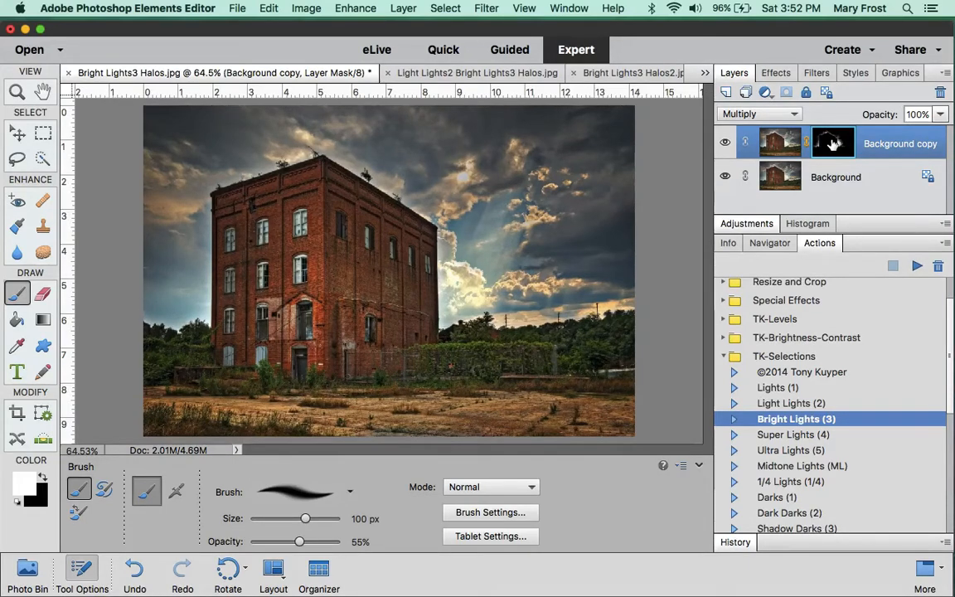
{"action": "left_click", "coordinate": [834, 144], "text": "super"}
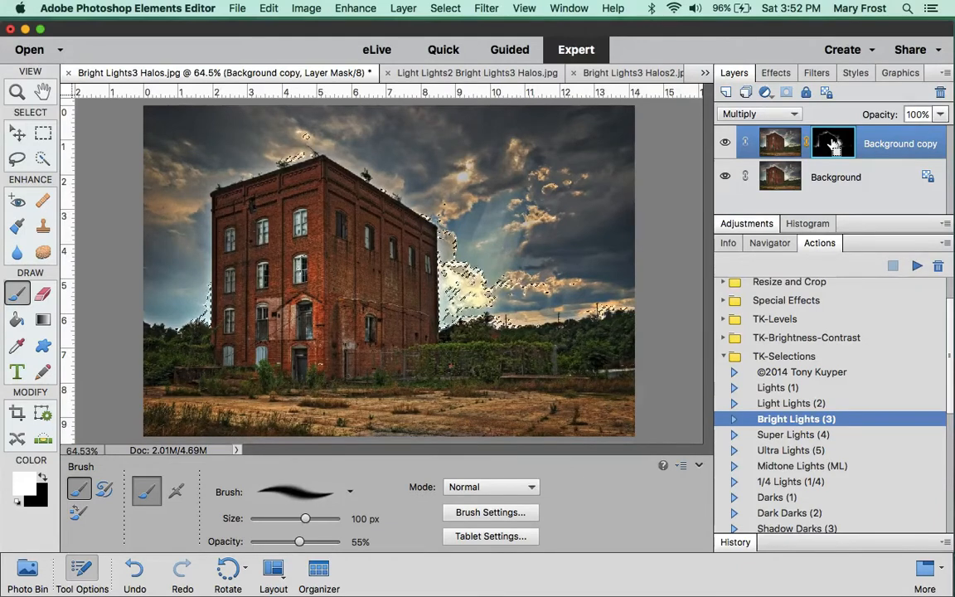
{"action": "key", "text": "super+d"}
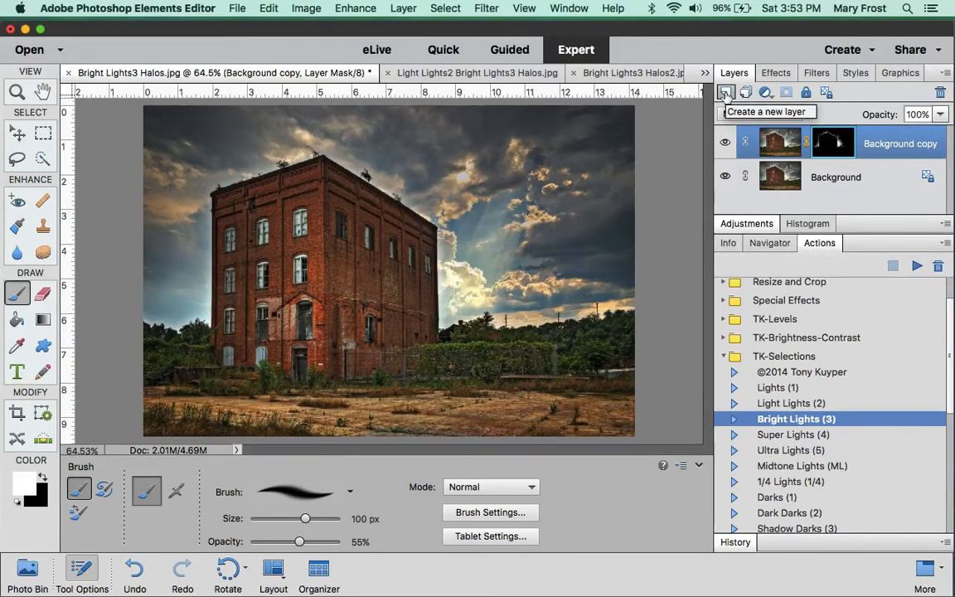
Create a new empty layer above Background copy, briefly reveal the active selection's outline and hide it again
{"action": "left_click", "coordinate": [725, 93]}
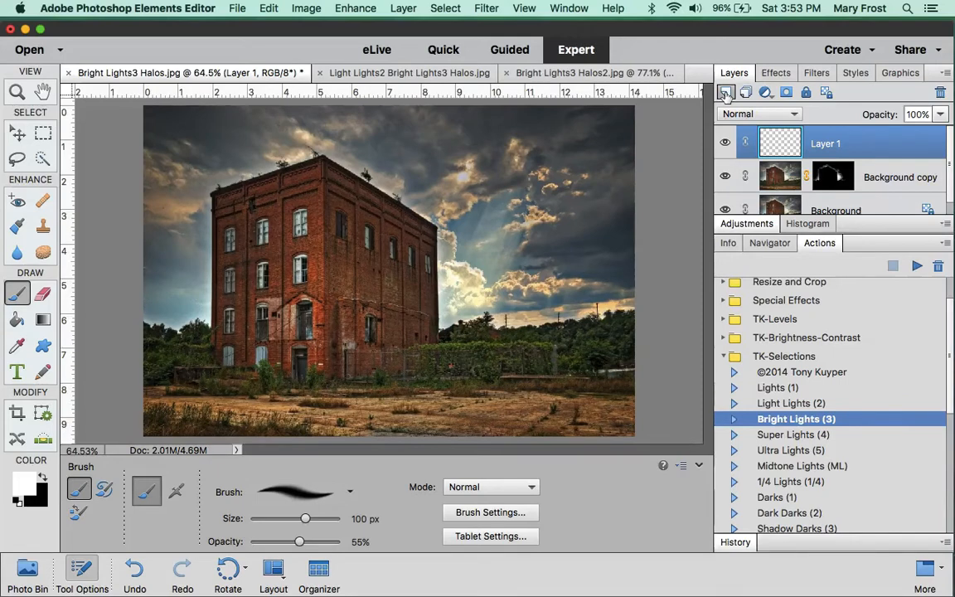
{"action": "key", "text": "super+h"}
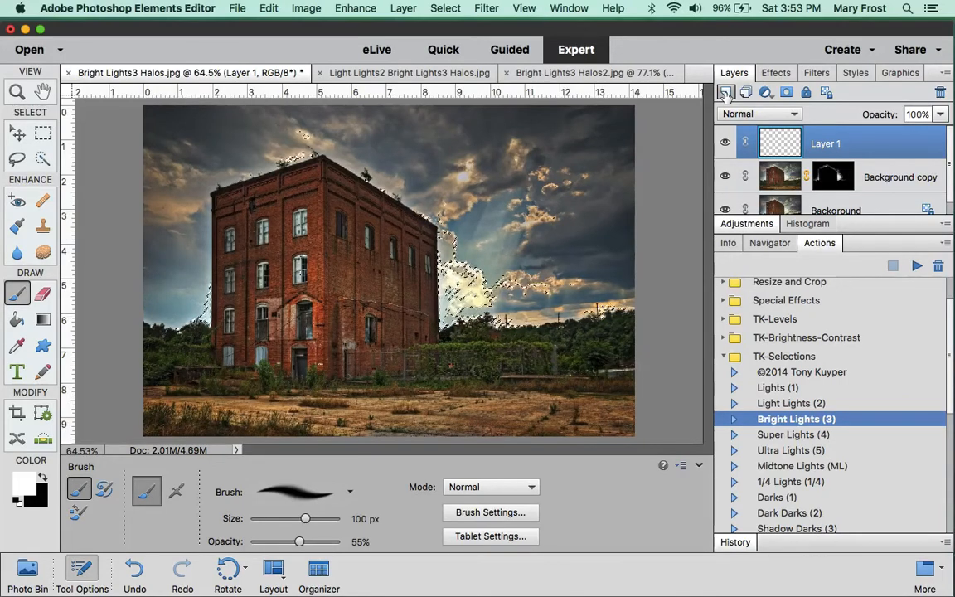
{"action": "key", "text": "super+h"}
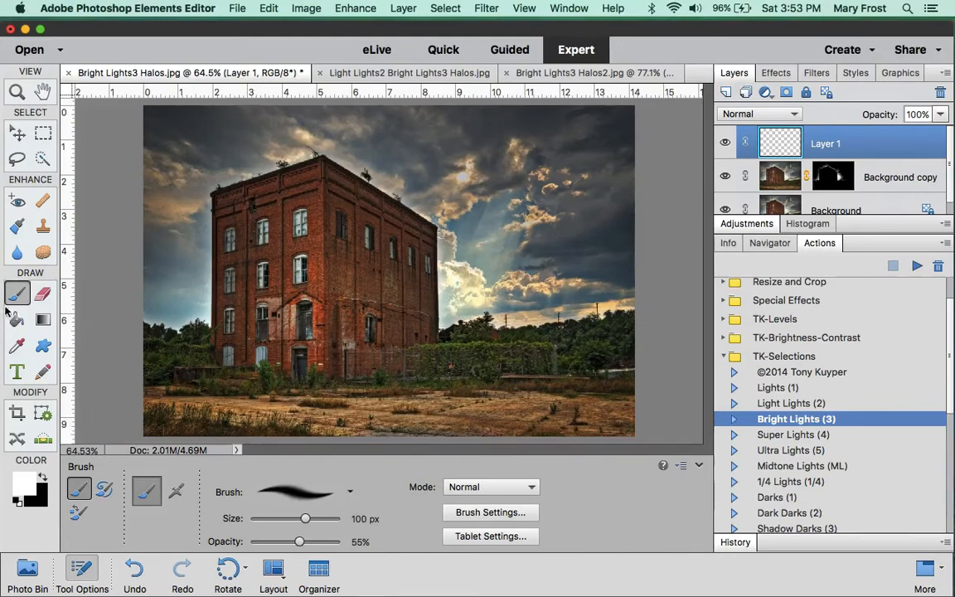
Paint black over the halos around the building on the new layer with the brush at 11% opacity
{"action": "left_click", "coordinate": [41, 478]}
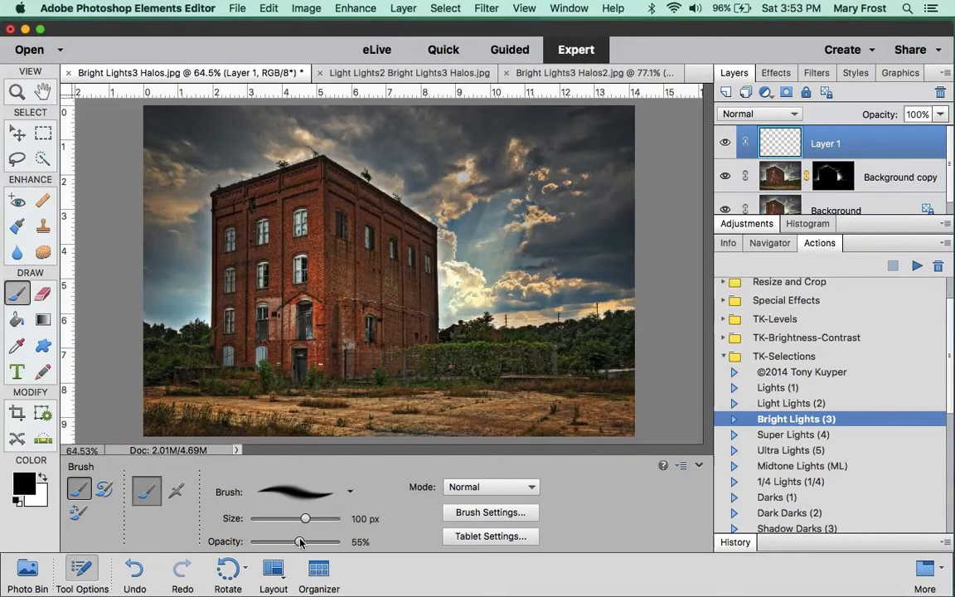
{"action": "left_click_drag", "start_coordinate": [299, 542], "coordinate": [259, 544]}
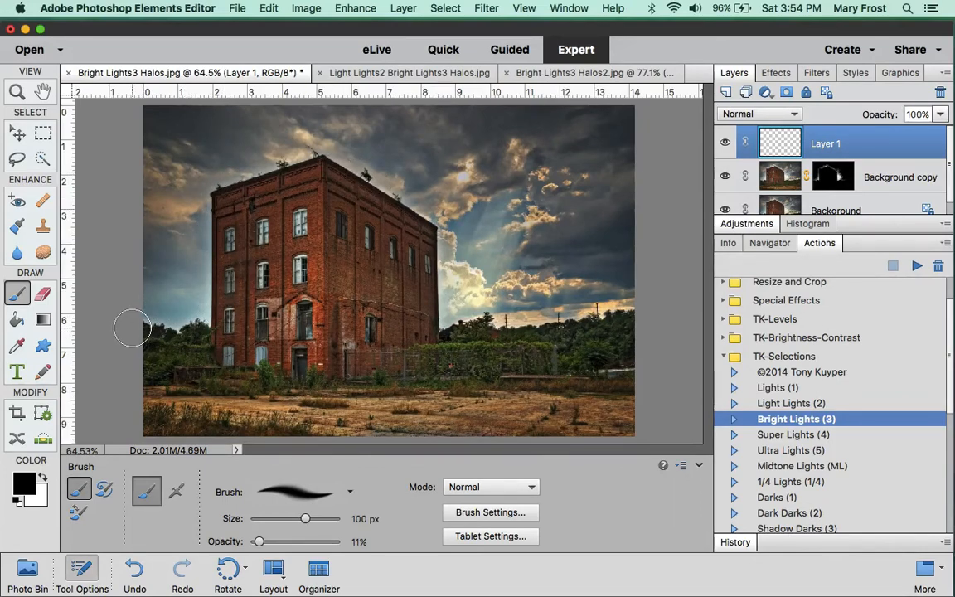
{"action": "left_click_drag", "start_coordinate": [133, 328], "coordinate": [134, 331]}
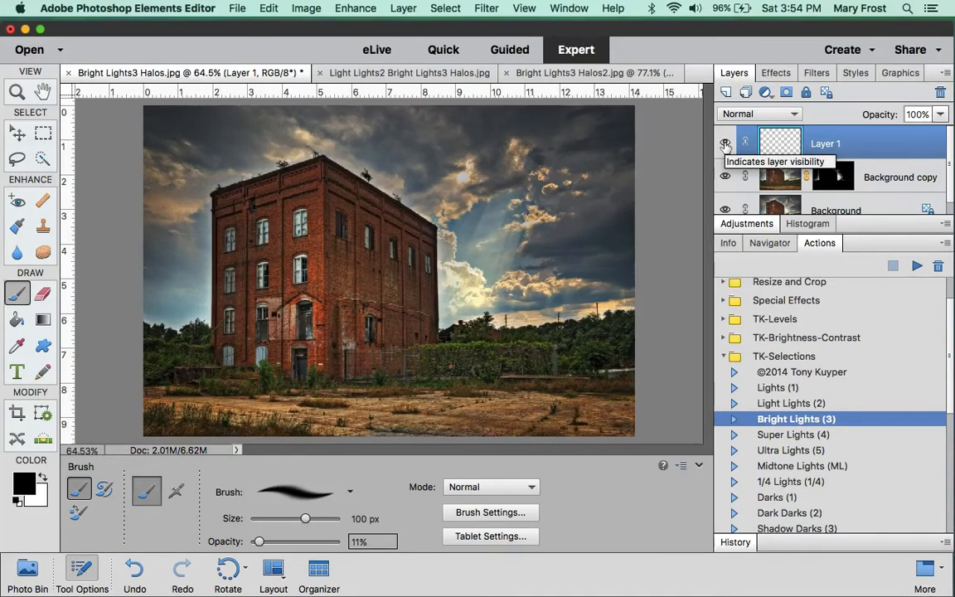
Compare the image with and without the black-painted layer, leaving the layer visible
{"action": "left_click", "coordinate": [725, 145]}
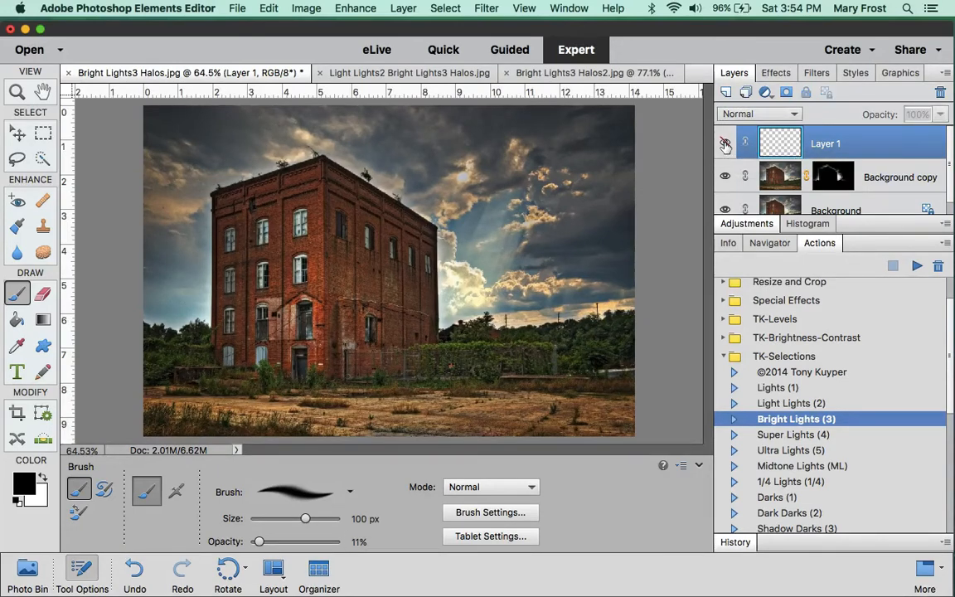
{"action": "left_click", "coordinate": [724, 145]}
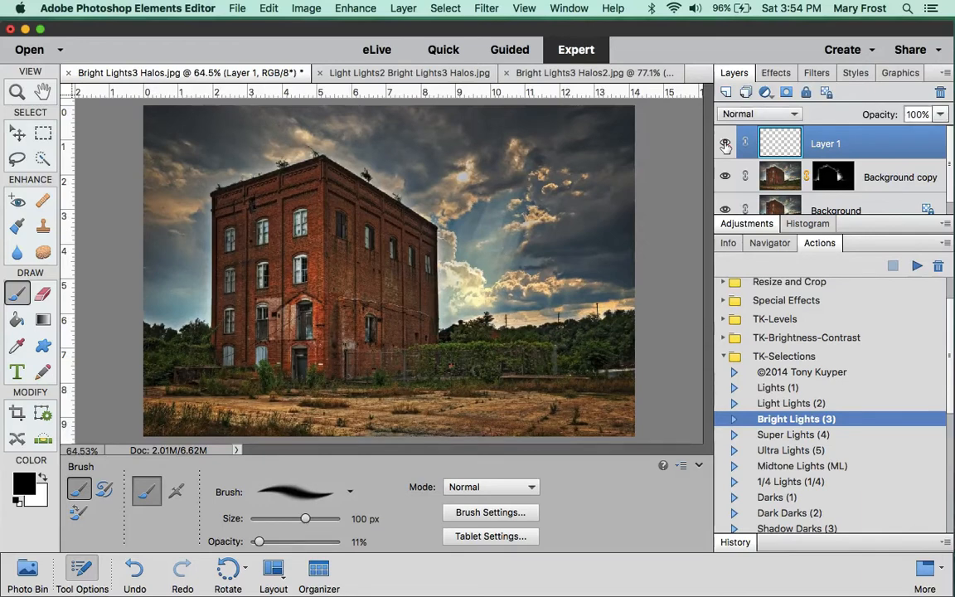
{"action": "left_click", "coordinate": [725, 144]}
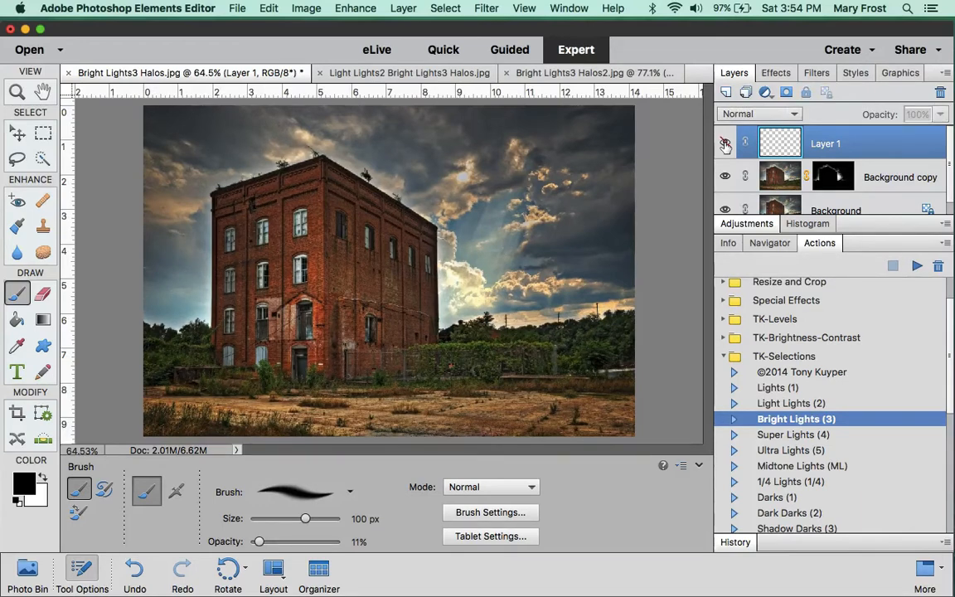
{"action": "left_click", "coordinate": [725, 145]}
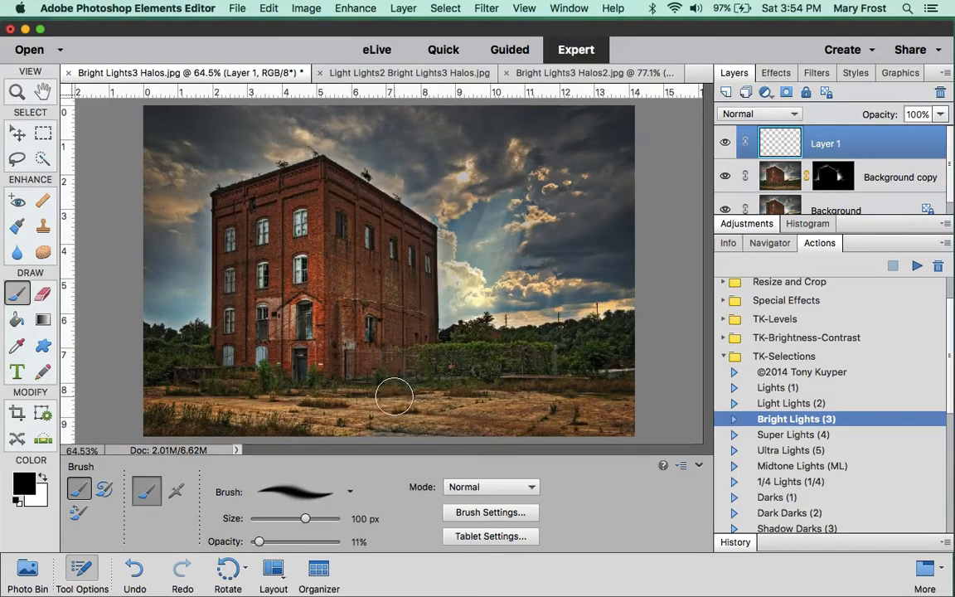
Make all three layers viewable in the layer list and compare the original Background alone with the full edit
{"action": "left_click", "coordinate": [885, 228]}
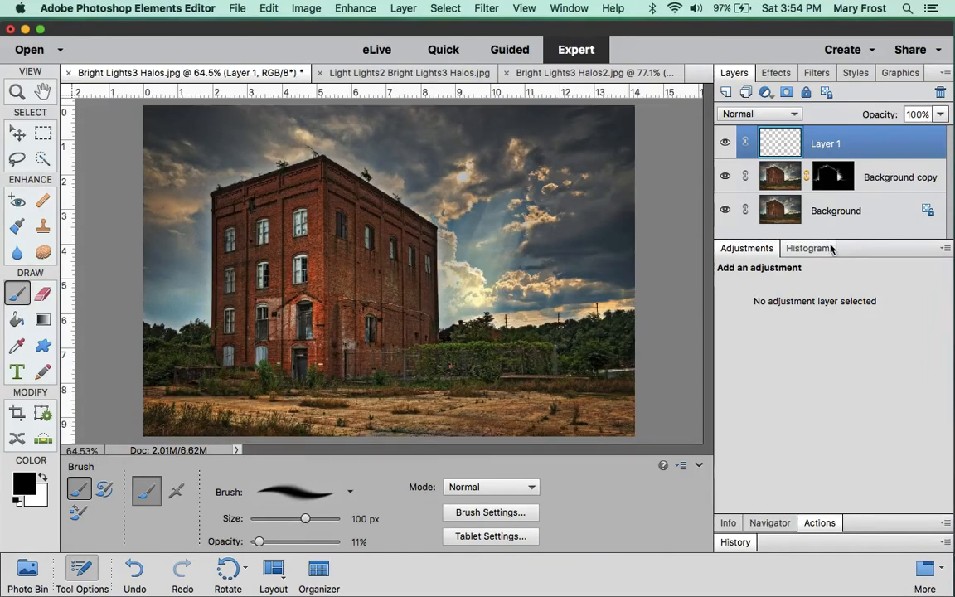
{"action": "left_click", "coordinate": [726, 212], "text": "alt"}
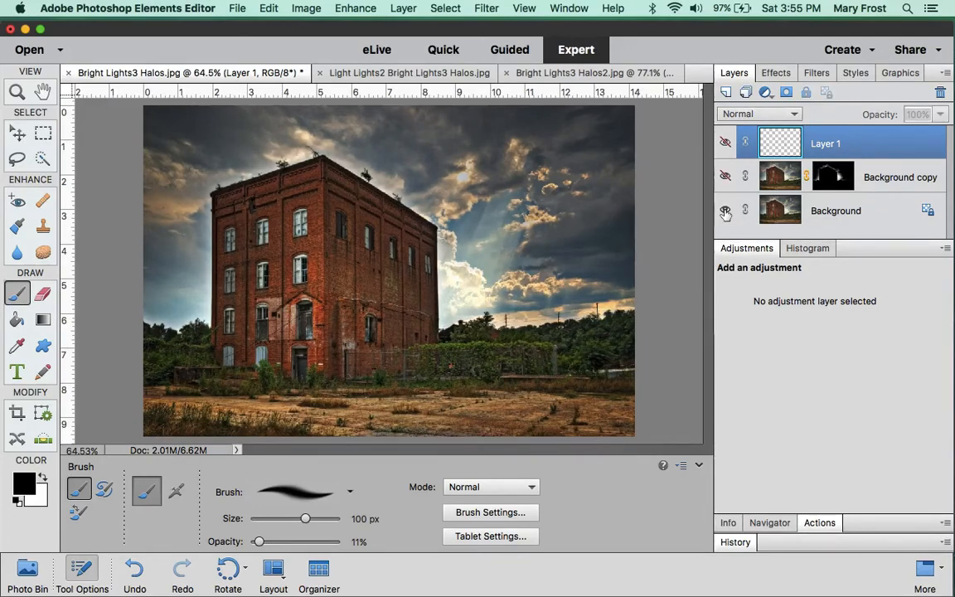
{"action": "left_click", "coordinate": [726, 212], "text": "alt"}
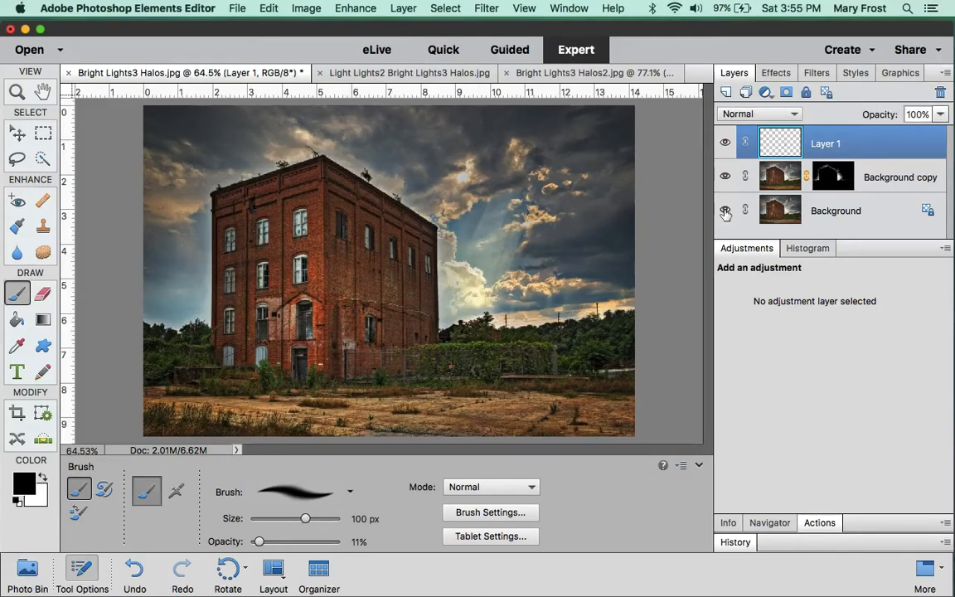